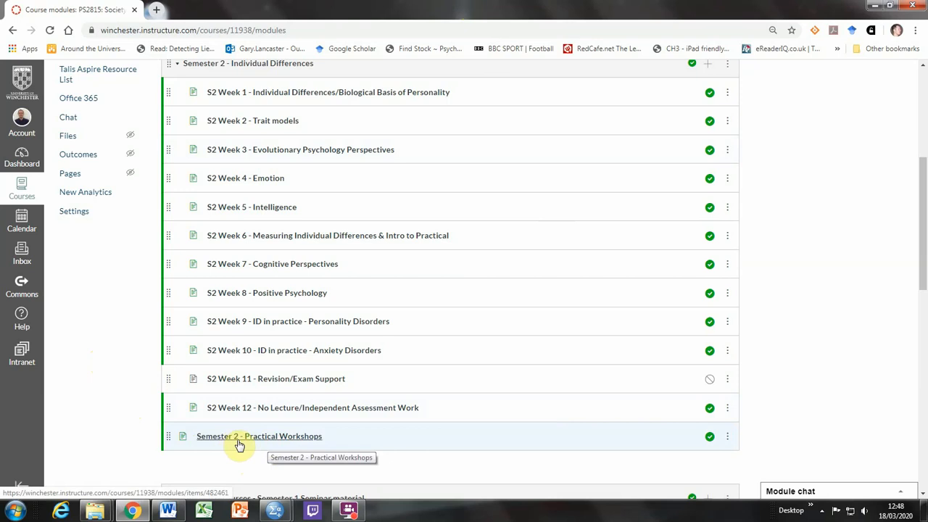
- Open the Semester 2 - Practical Workshops page, and switch to the Chronbachs alpha data example.sav dataset in SPSS
click(276, 438)
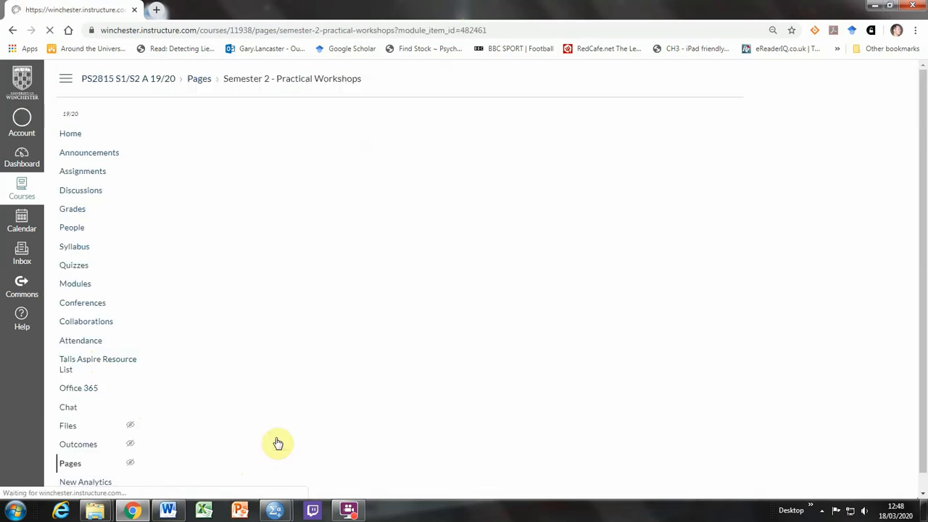
scroll(433, 317, down, 5)
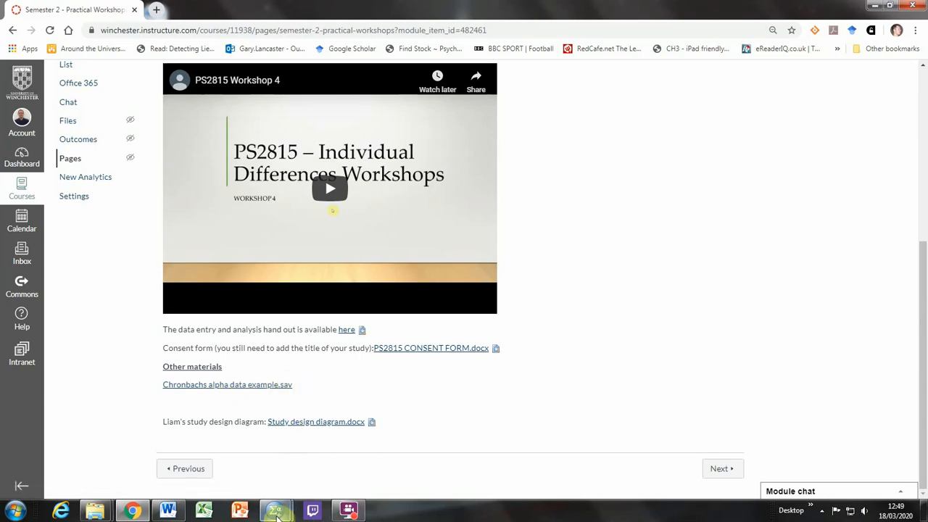
mouse_move(291, 507)
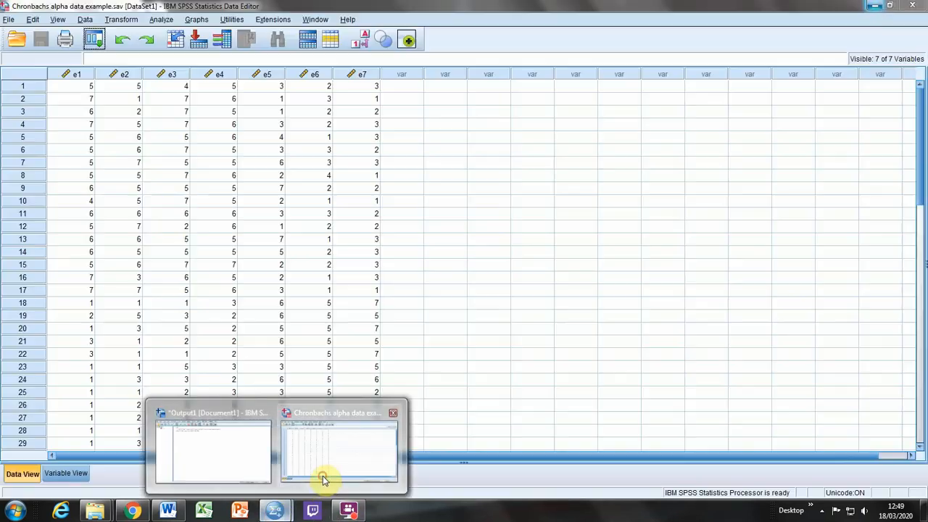
click(323, 475)
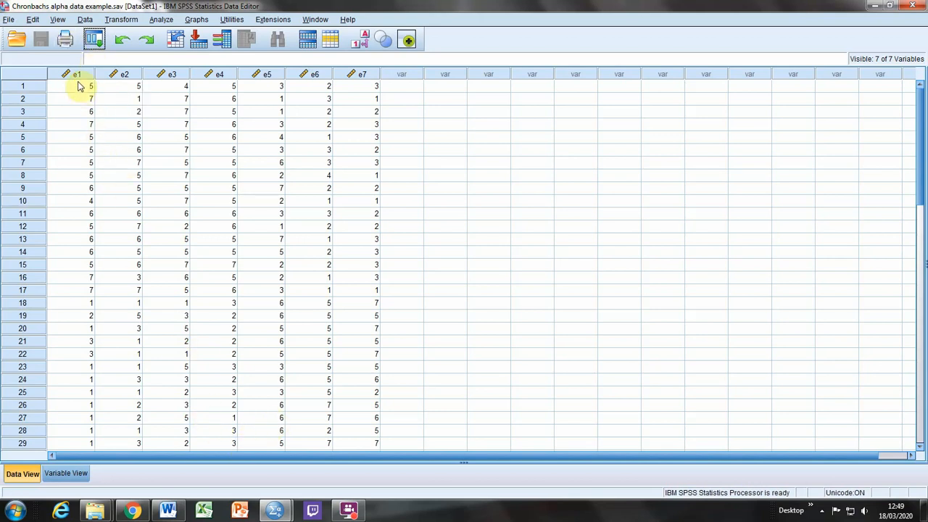
- Review the variable definitions of e1 to e7 and the data rows through to the last case
click(64, 475)
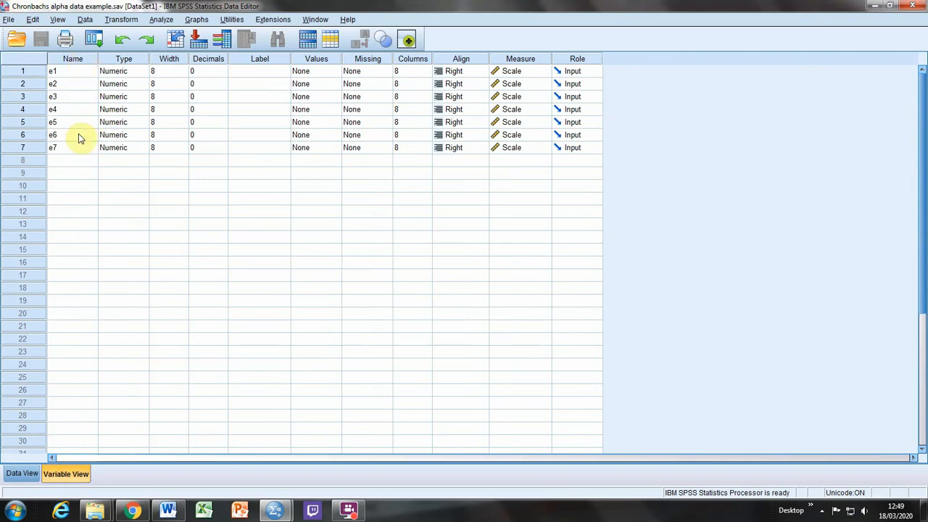
click(21, 475)
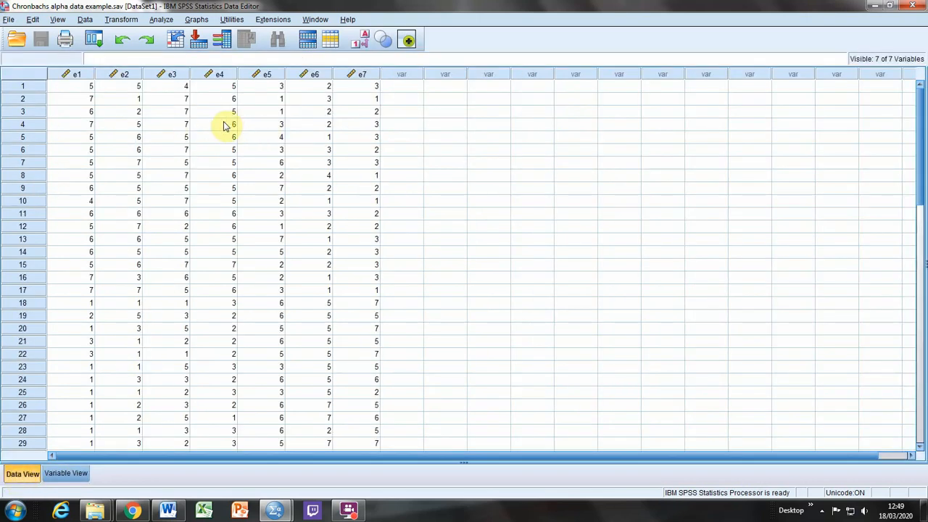
scroll(246, 171, down, 9)
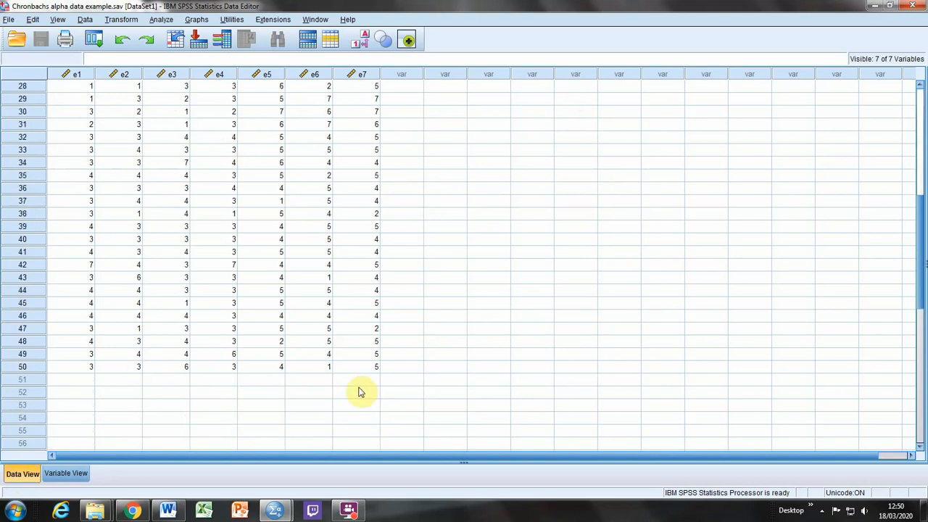
scroll(384, 349, up, 9)
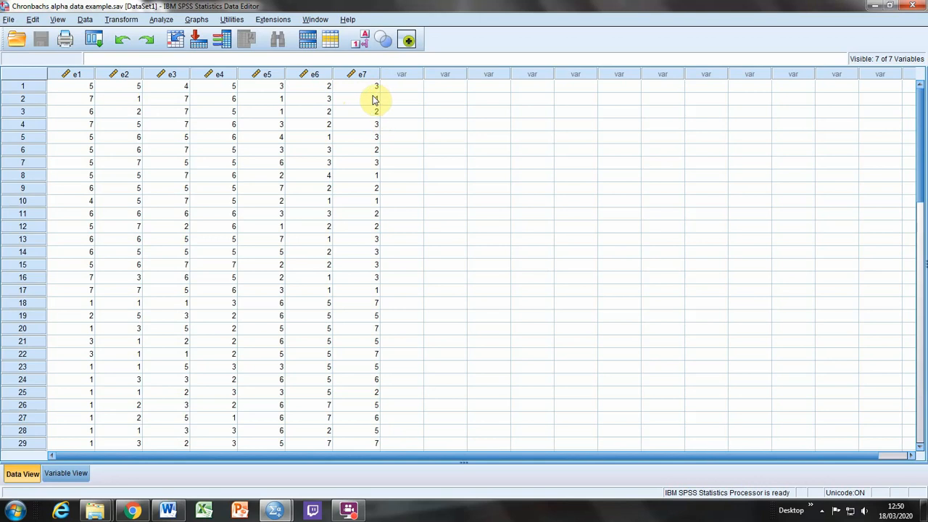
- Start Recode into Same Variables and add e5, e6 and e7 as the variables to recode
click(123, 21)
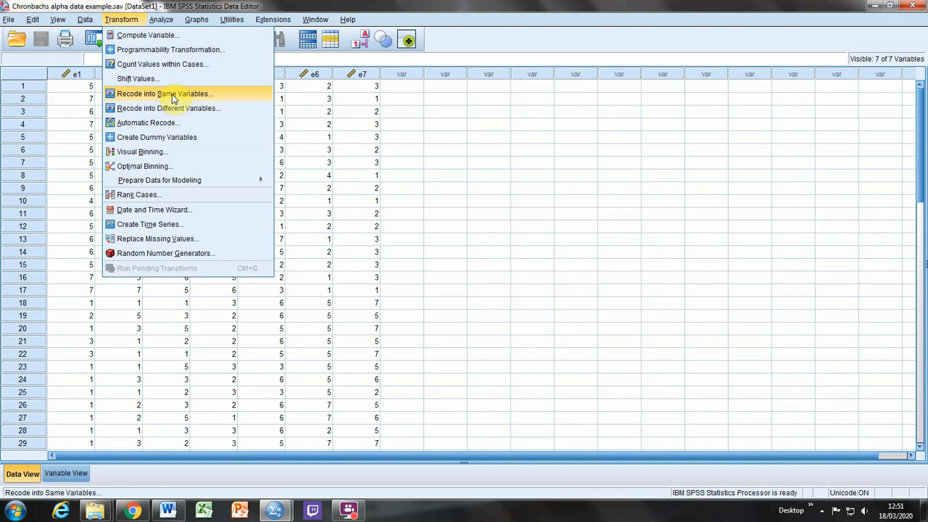
click(172, 94)
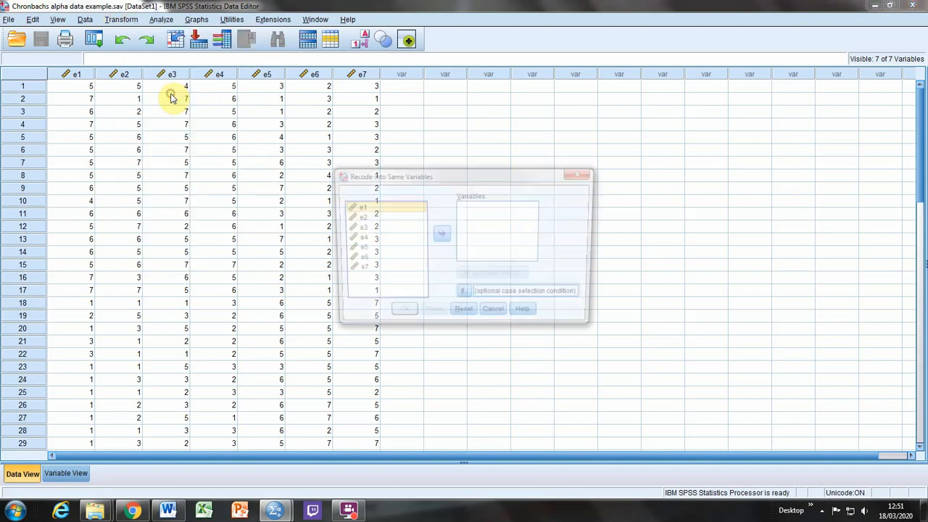
click(453, 177)
drag(453, 178, 431, 138)
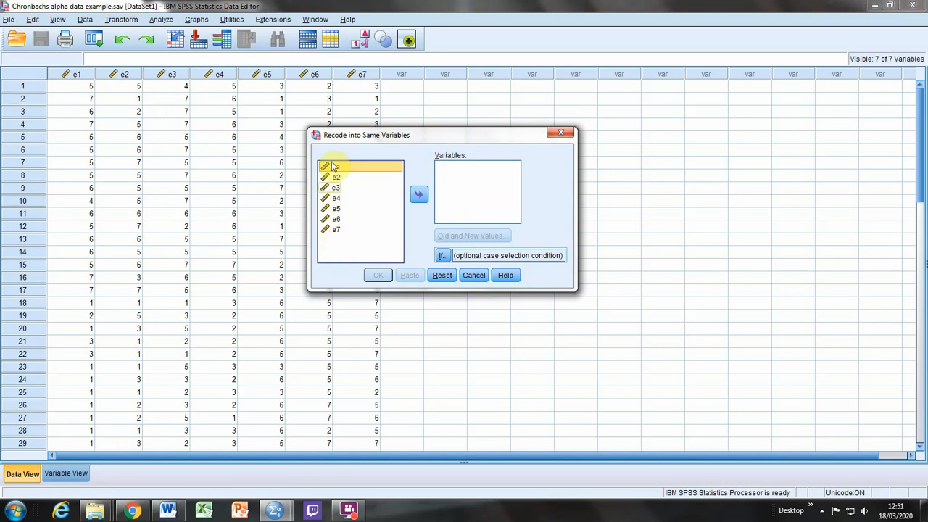
click(340, 210)
key(shift+Down)
key(shift+Down)
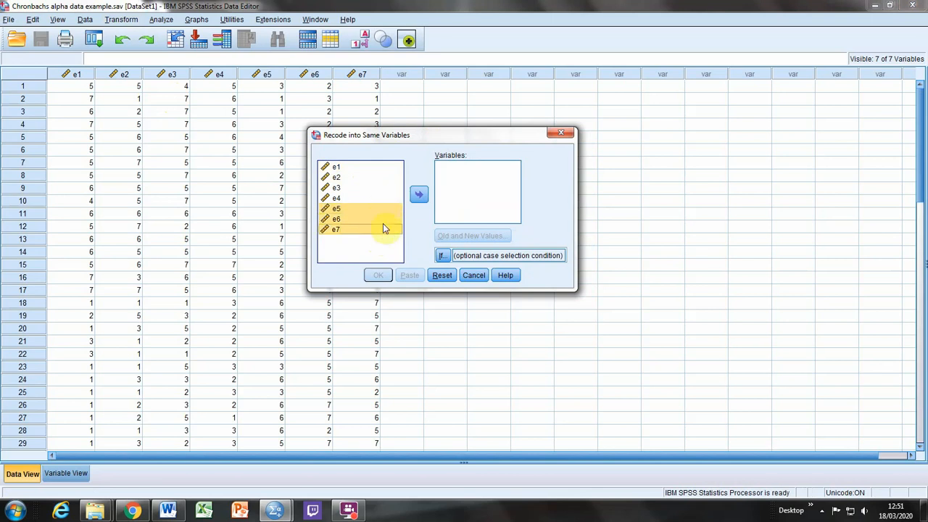
click(418, 197)
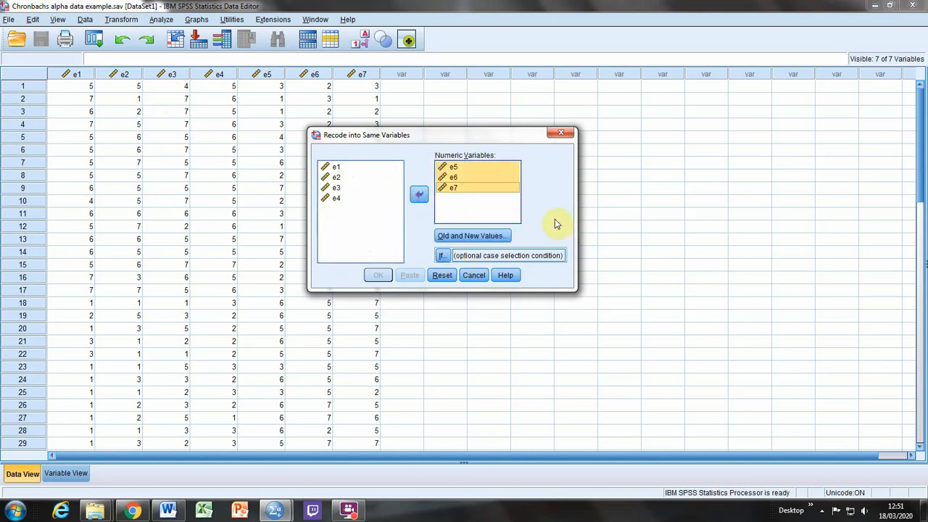
click(490, 210)
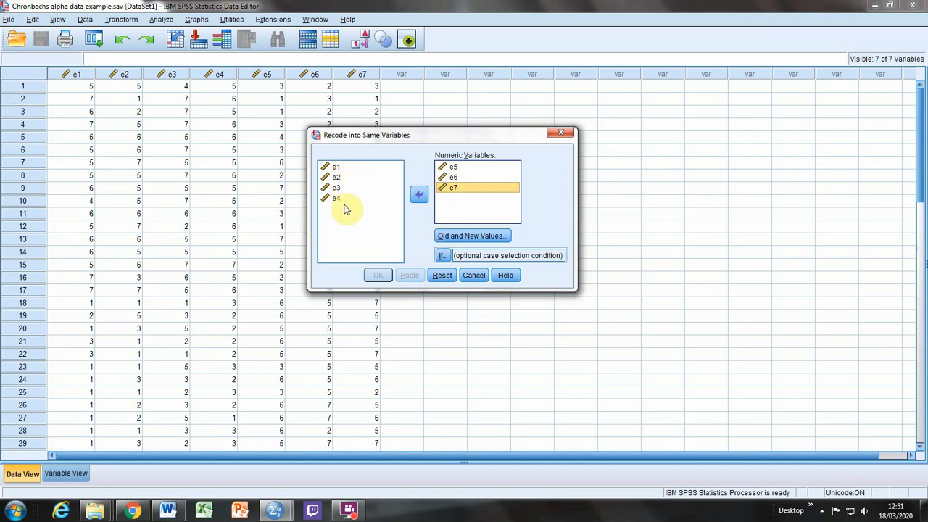
- Open the old and new values settings and add a recode rule from 1 to 7
click(478, 237)
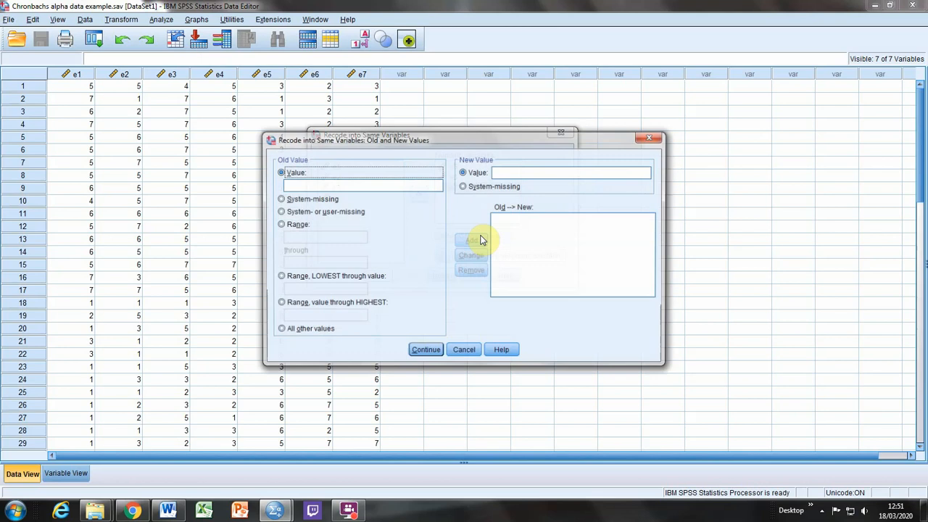
click(327, 186)
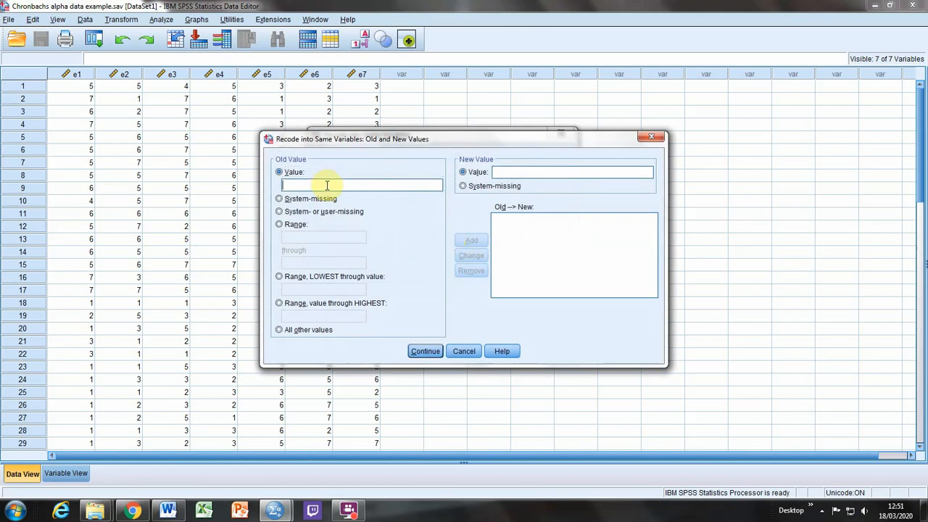
text(1)
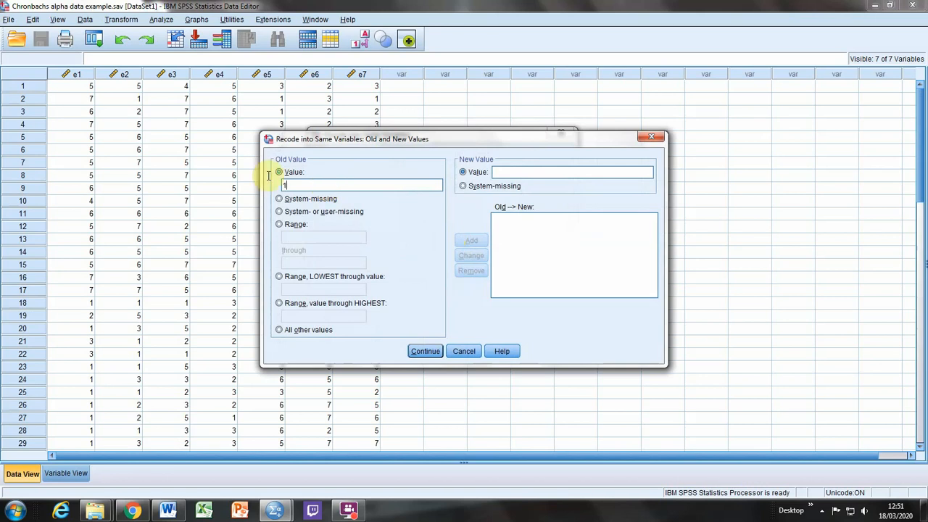
click(526, 171)
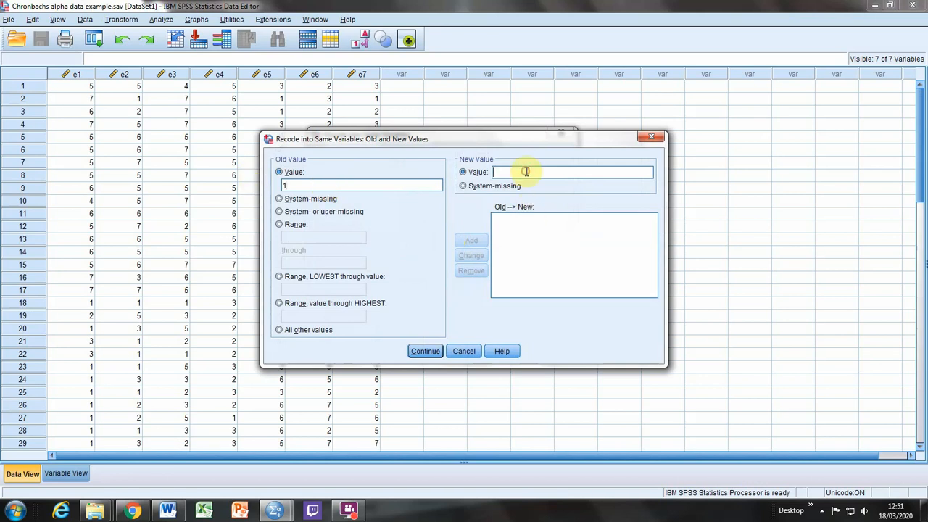
text(7)
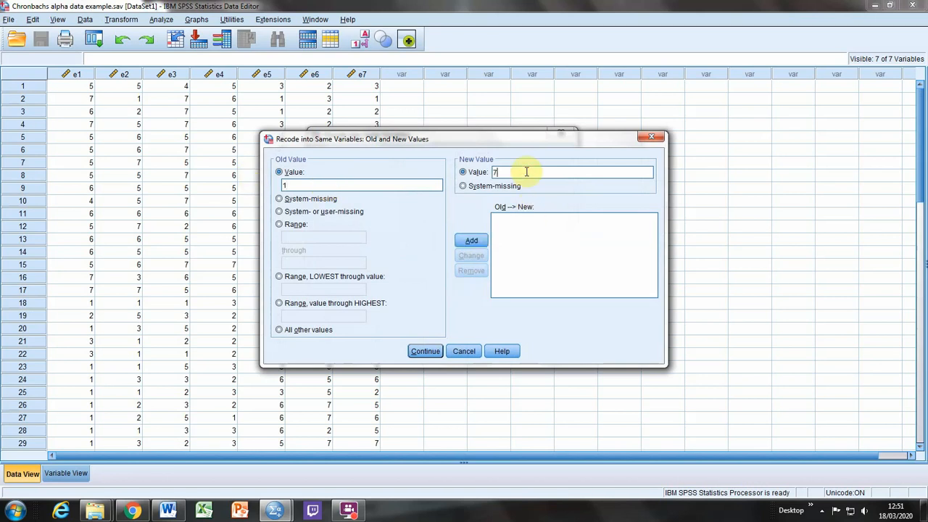
click(472, 242)
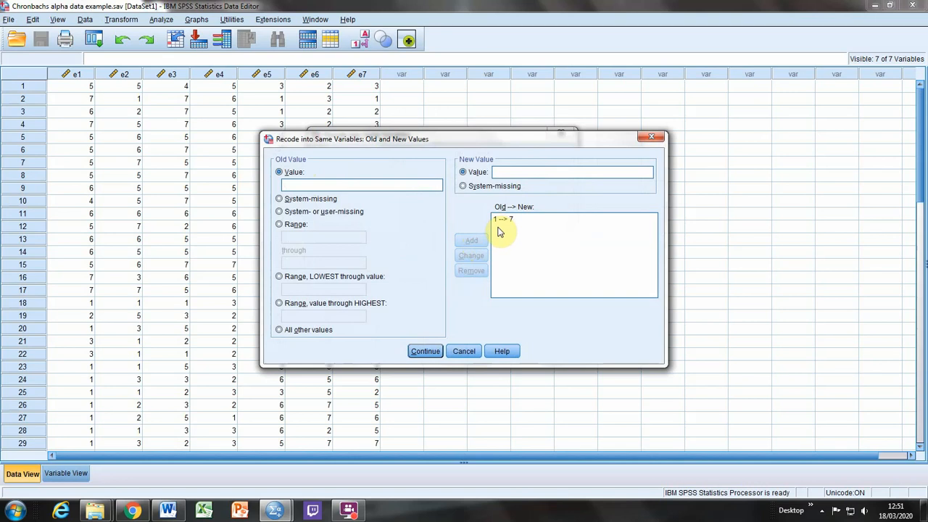
- Add recode rules changing old value 2 to 6 and old value 3 to 5
click(369, 185)
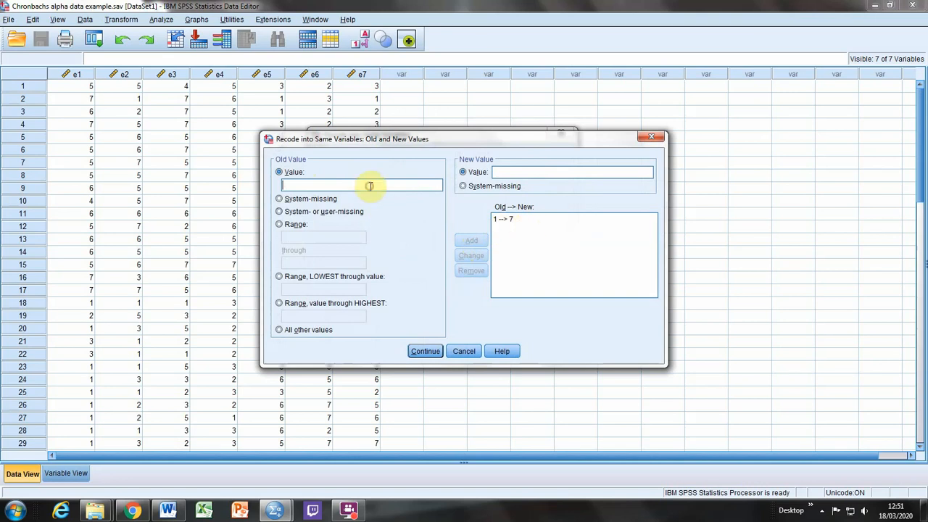
text(2)
click(509, 173)
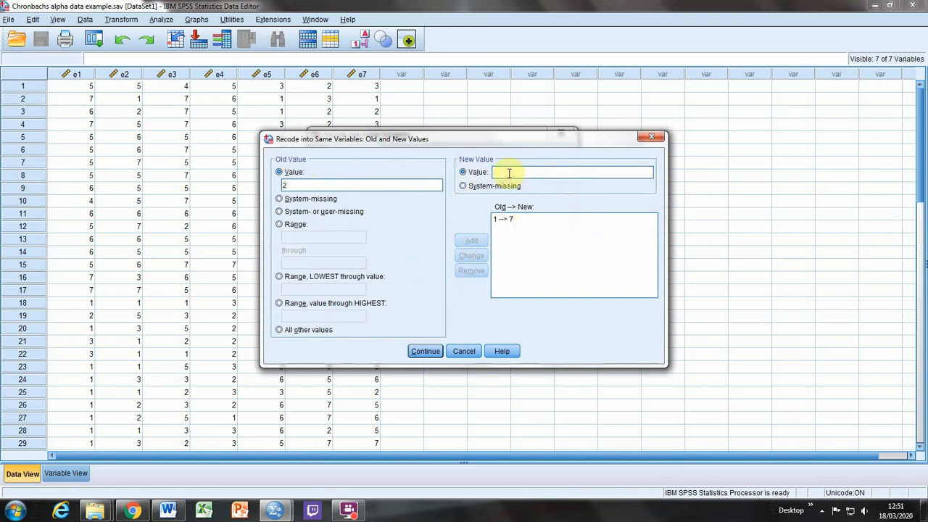
text(6)
click(470, 240)
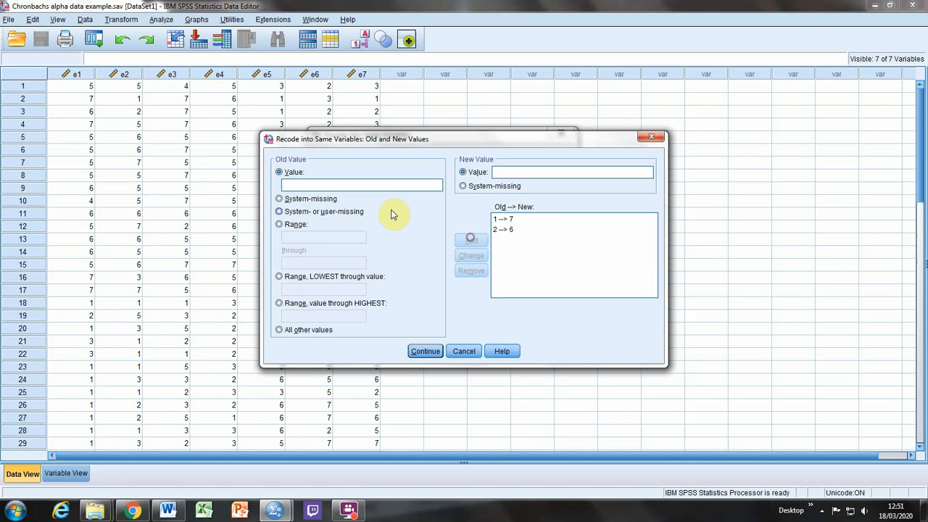
click(348, 188)
text(3)
click(557, 172)
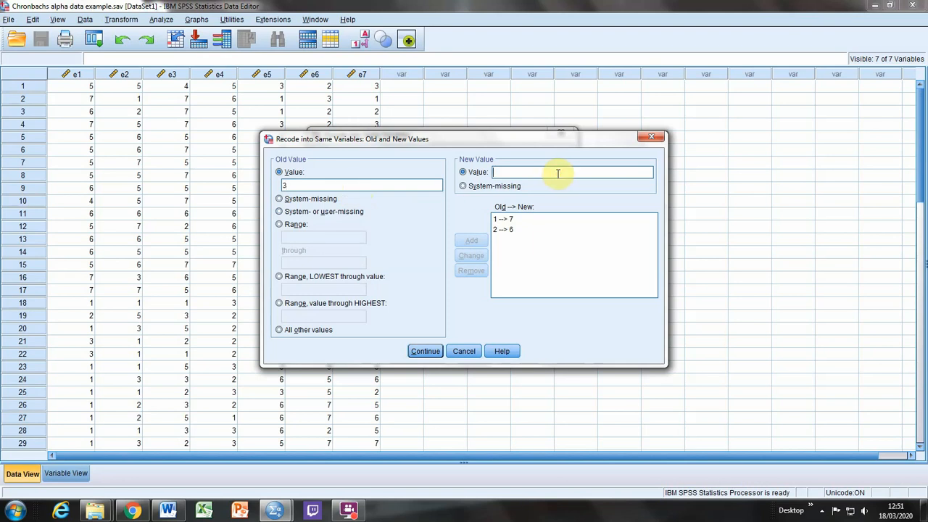
text(5)
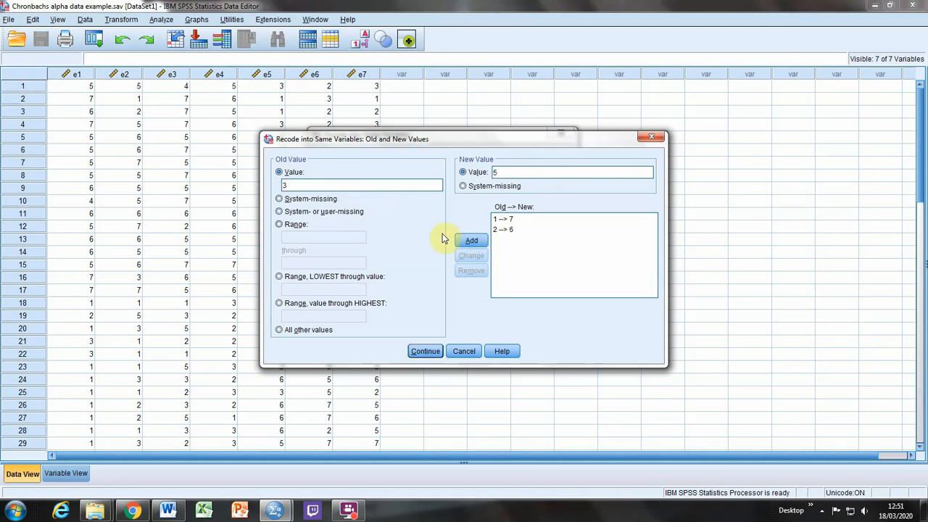
click(470, 240)
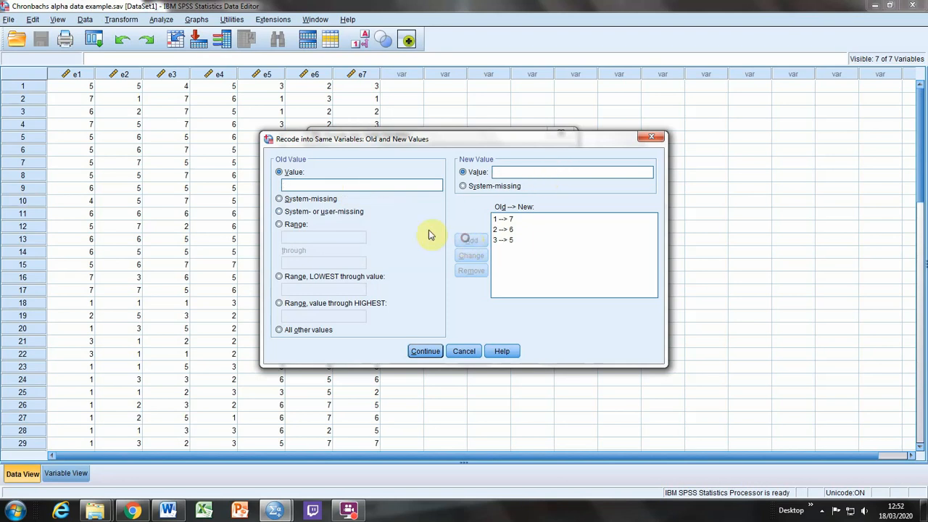
- Add recode rules mapping old value 4 to 4 and old value 5 to 3
click(353, 185)
text(4)
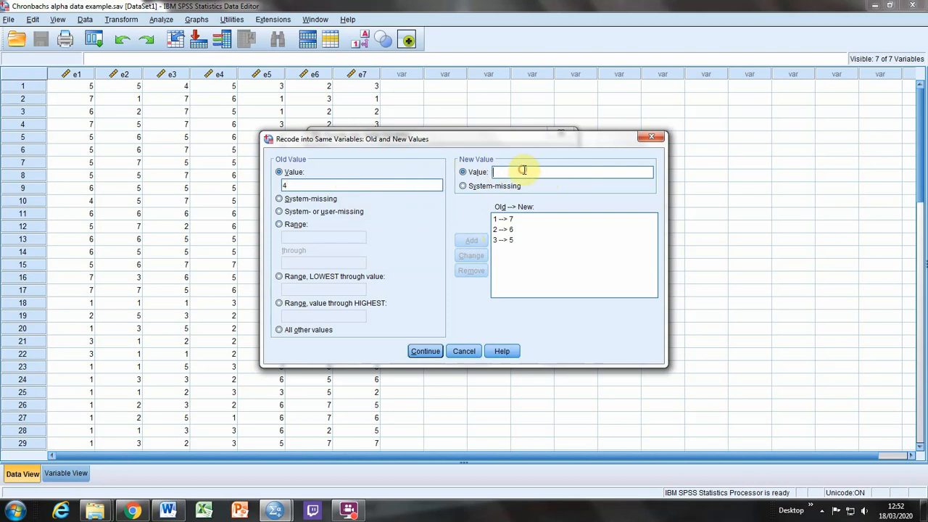
click(458, 243)
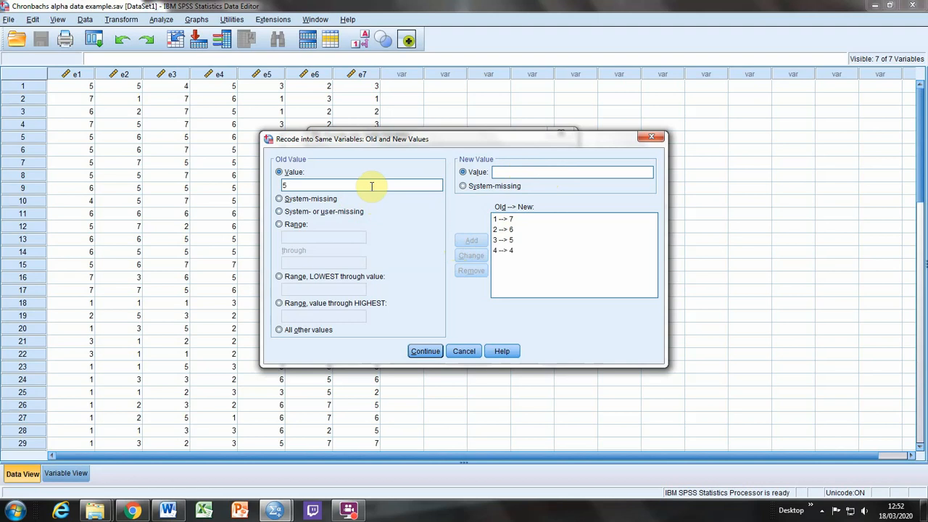
click(500, 185)
click(464, 172)
click(497, 171)
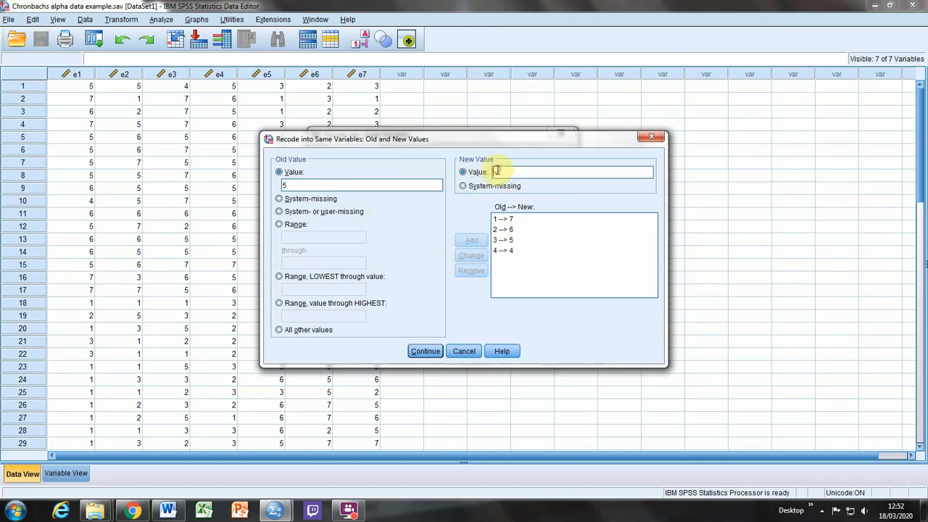
text(3)
click(471, 240)
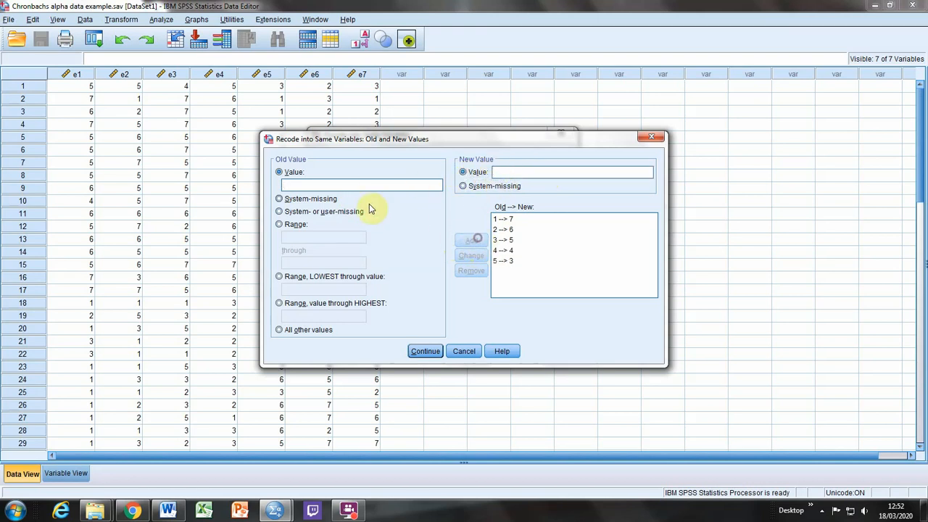
- Add a recode rule changing old value 6 to new value 2
click(334, 185)
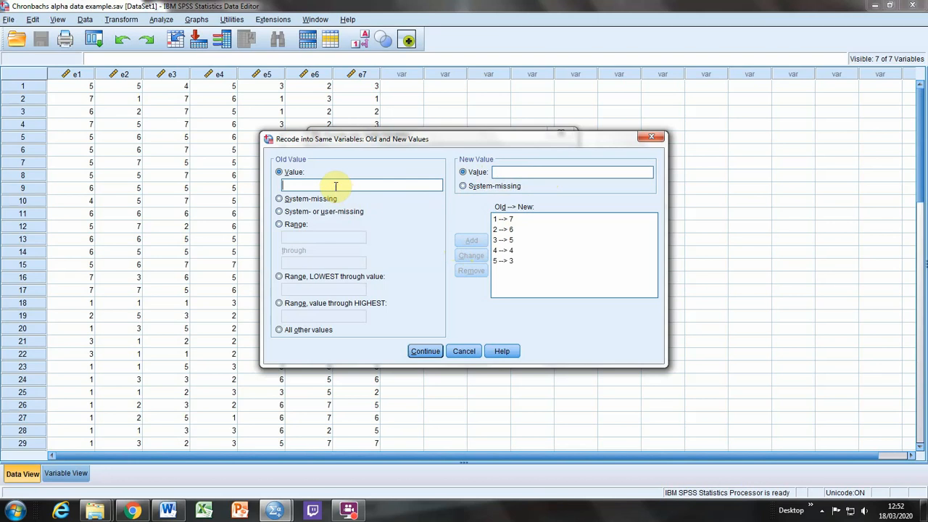
text(6)
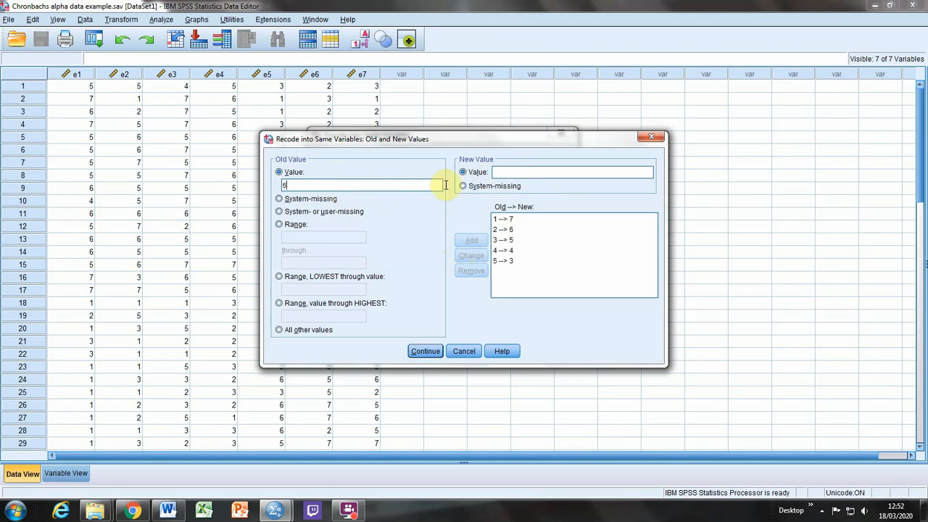
click(522, 171)
text(2)
click(471, 240)
- Add a recode rule changing old value 7 to new value 1 and accept the old and new values settings
click(374, 186)
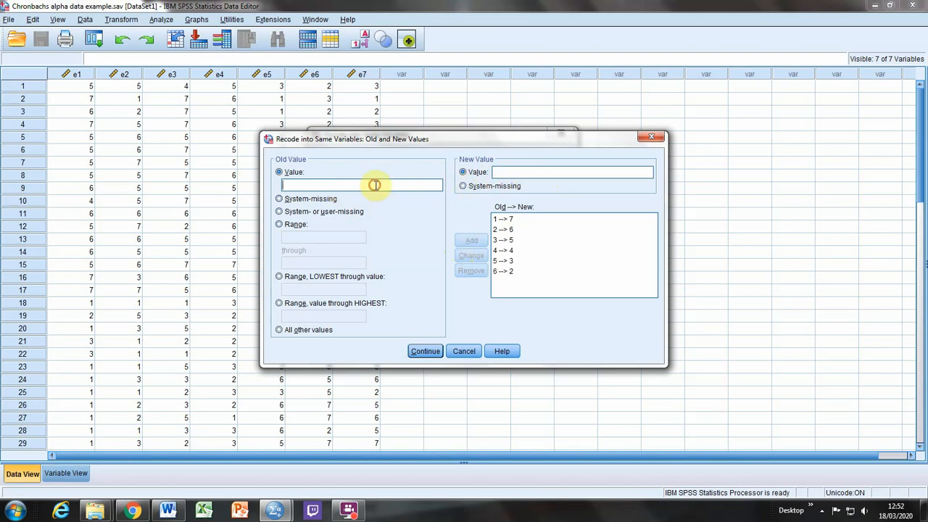
text(7)
click(526, 175)
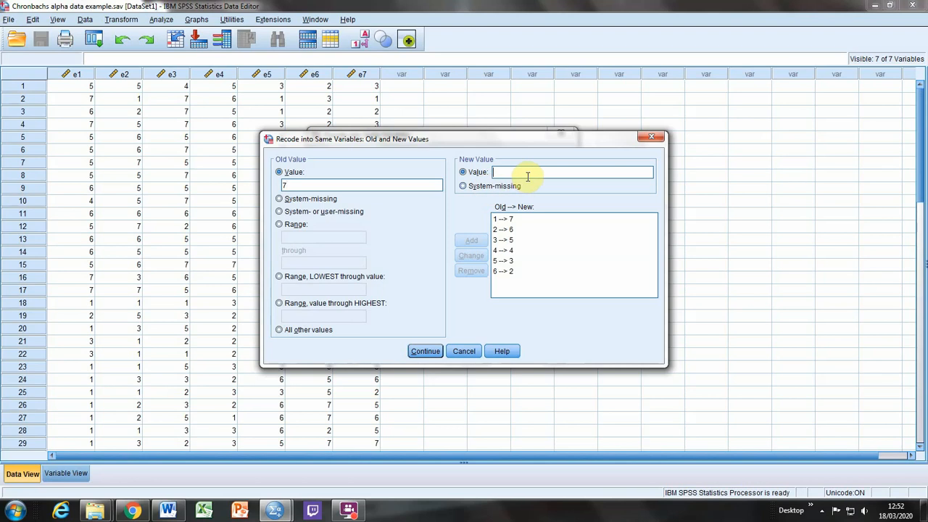
text(1)
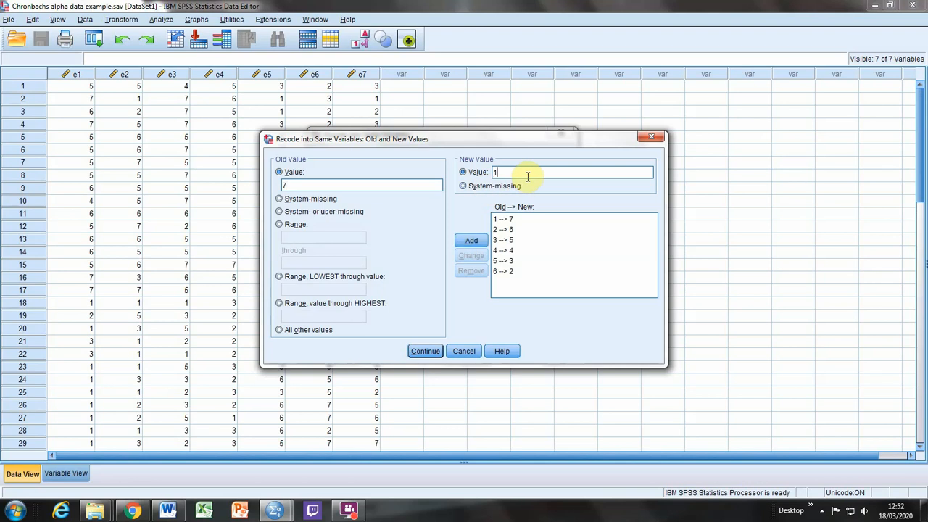
click(471, 240)
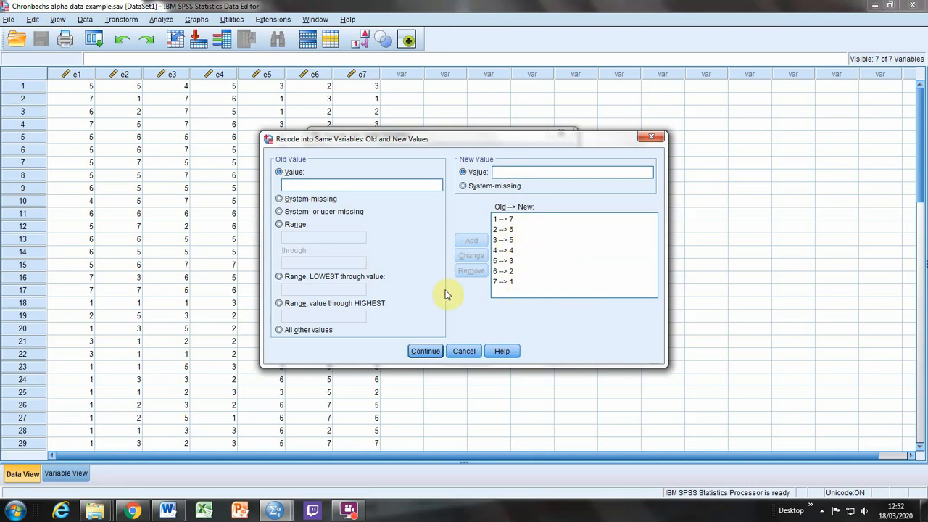
click(426, 351)
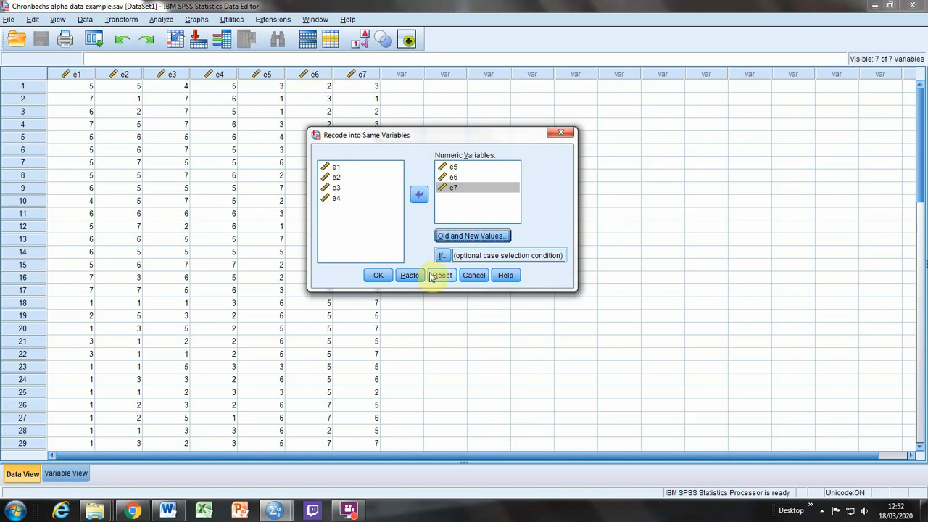
- Recheck the old and new value rules, run the recode on e5, e6 and e7, and return to the data
click(470, 236)
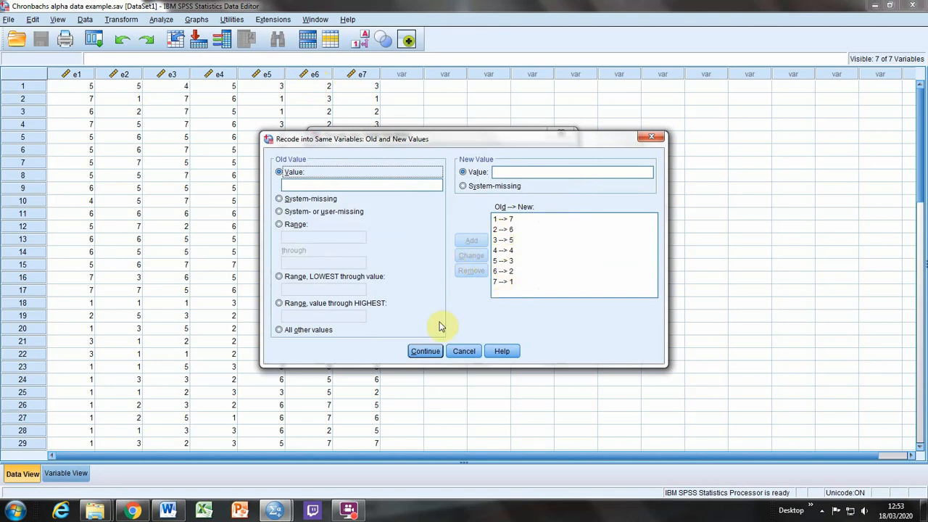
click(427, 351)
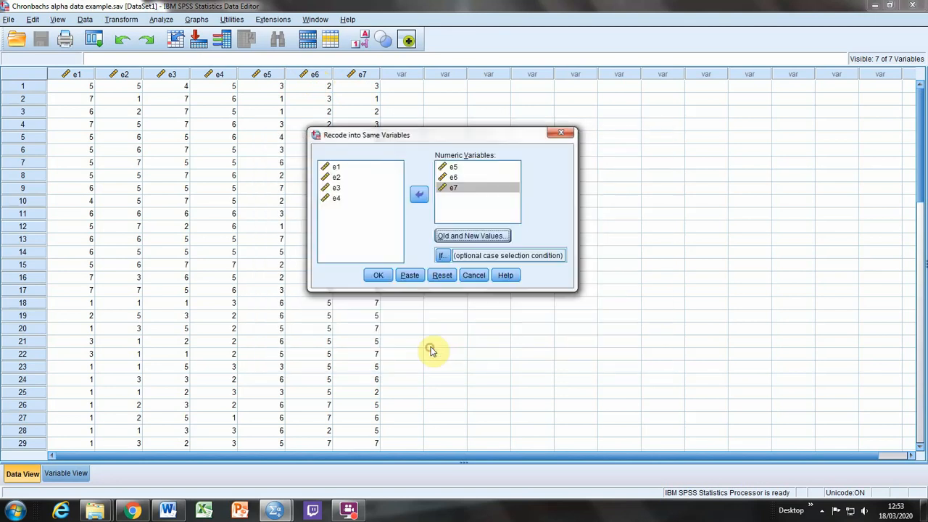
click(379, 280)
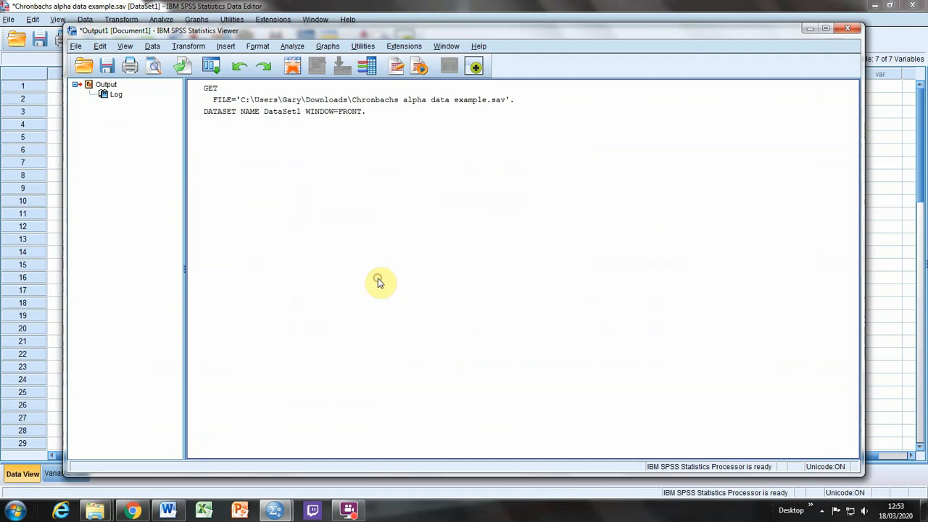
click(404, 6)
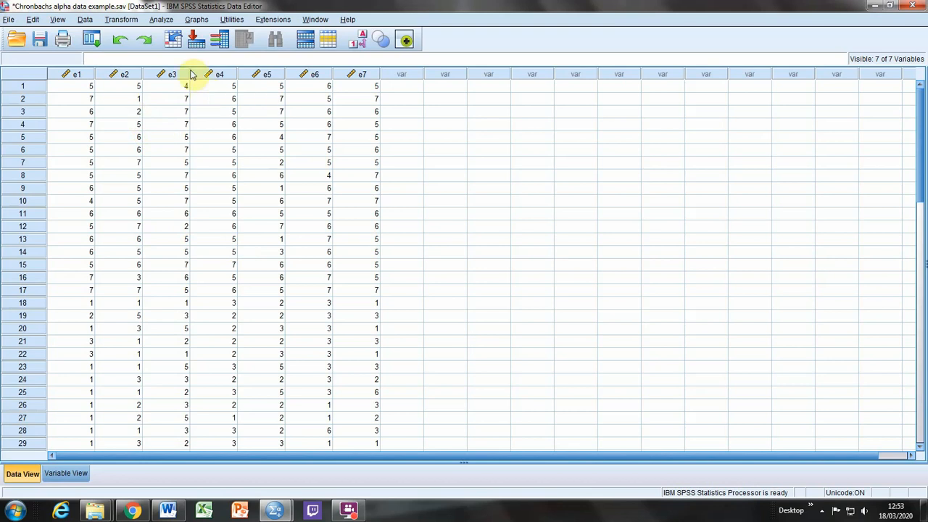
- Start a scale Reliability Analysis and add e1 and e2 as its items
click(162, 21)
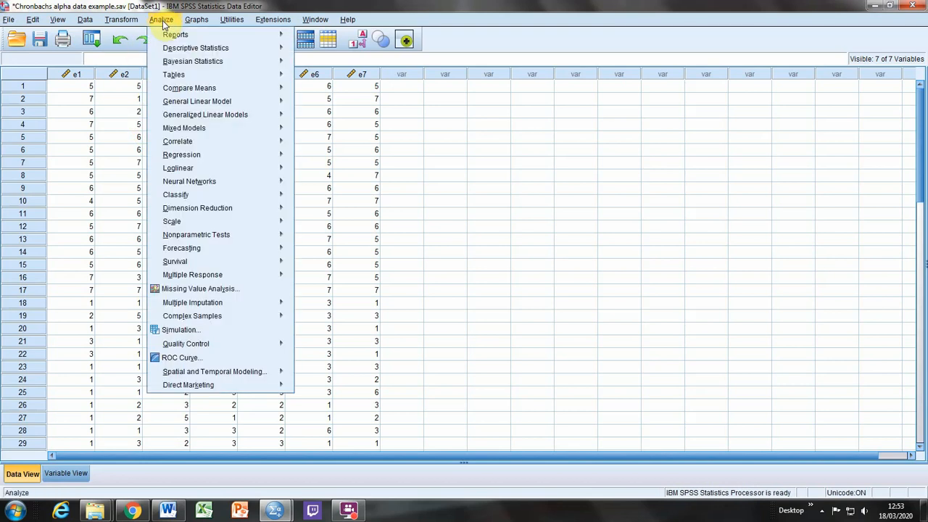
mouse_move(181, 226)
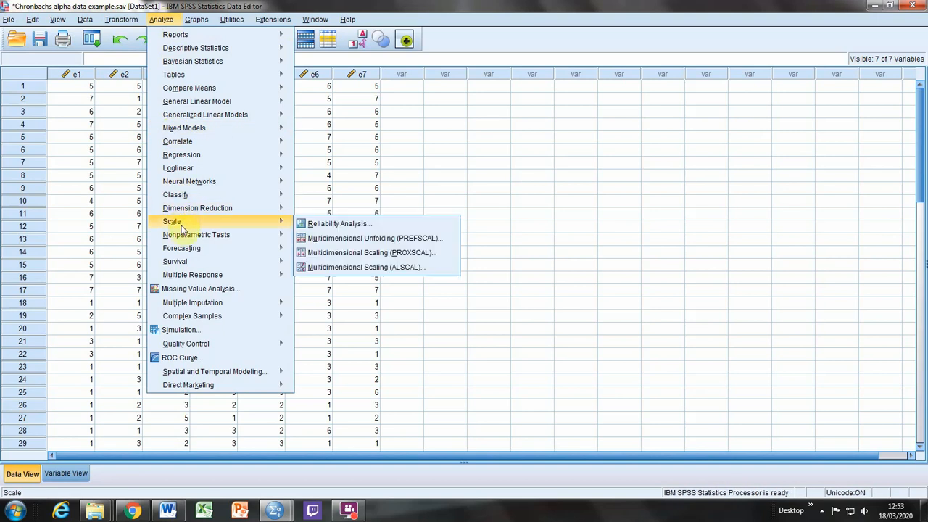
click(355, 226)
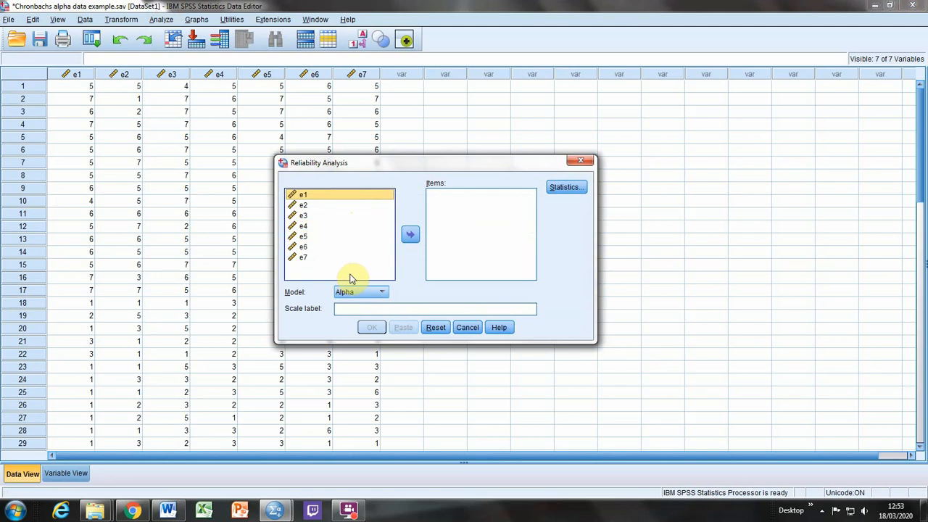
click(408, 235)
click(297, 196)
click(409, 234)
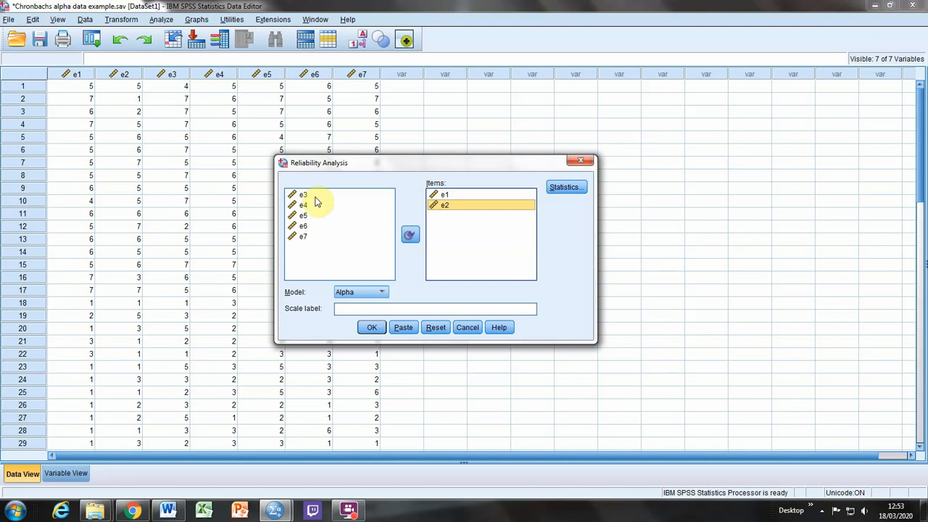
- Add the remaining variables e3, e4, e5, e6 and e7 to the reliability analysis items
click(305, 196)
ctrl+click(302, 206)
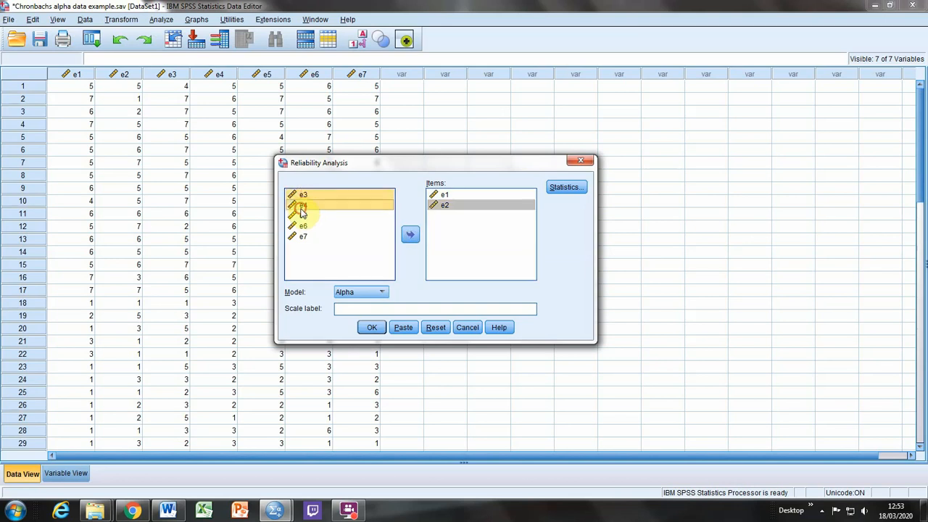
ctrl+click(301, 217)
ctrl+click(301, 229)
ctrl+click(301, 237)
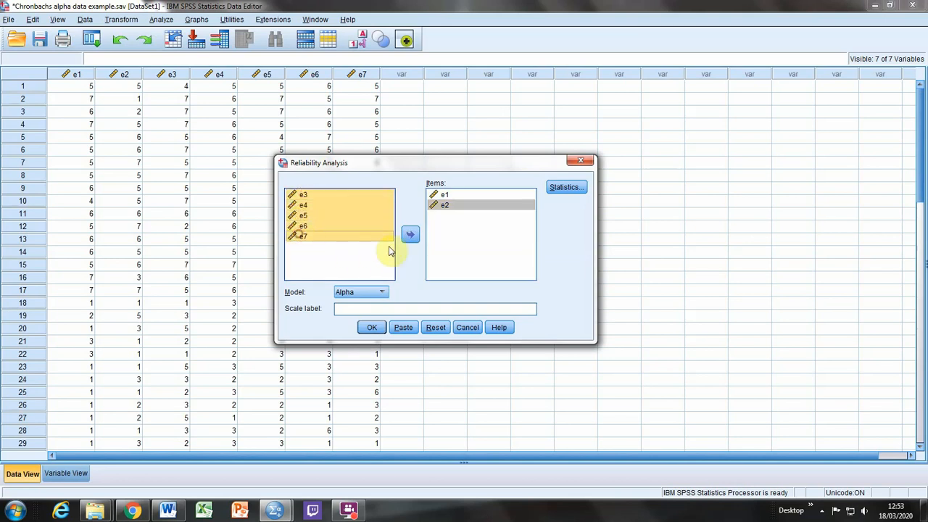
click(410, 234)
click(452, 265)
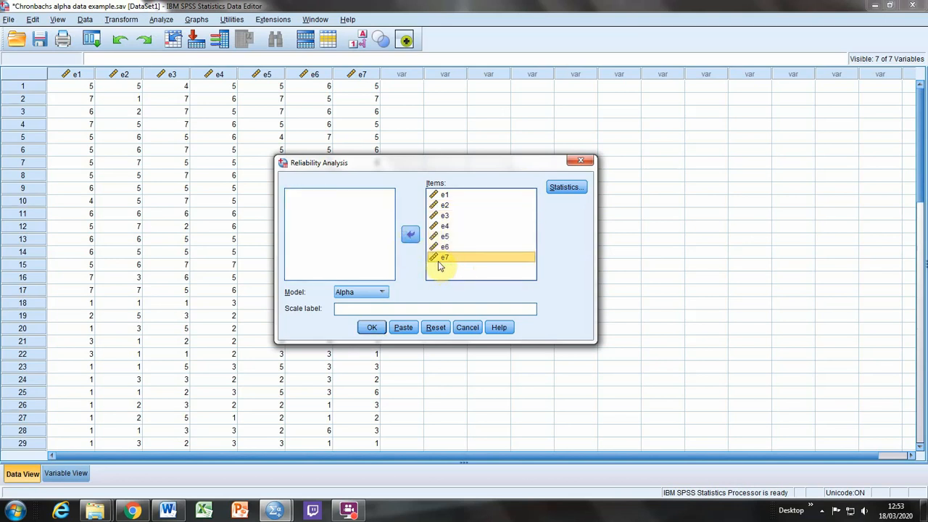
- Label the scale Extraversion and run the reliability analysis with descriptives for item and scale
click(346, 310)
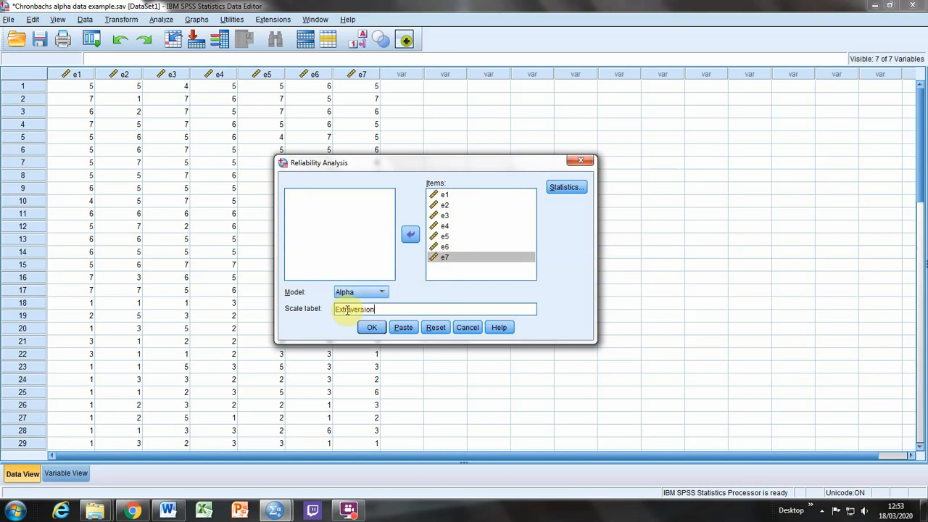
click(568, 189)
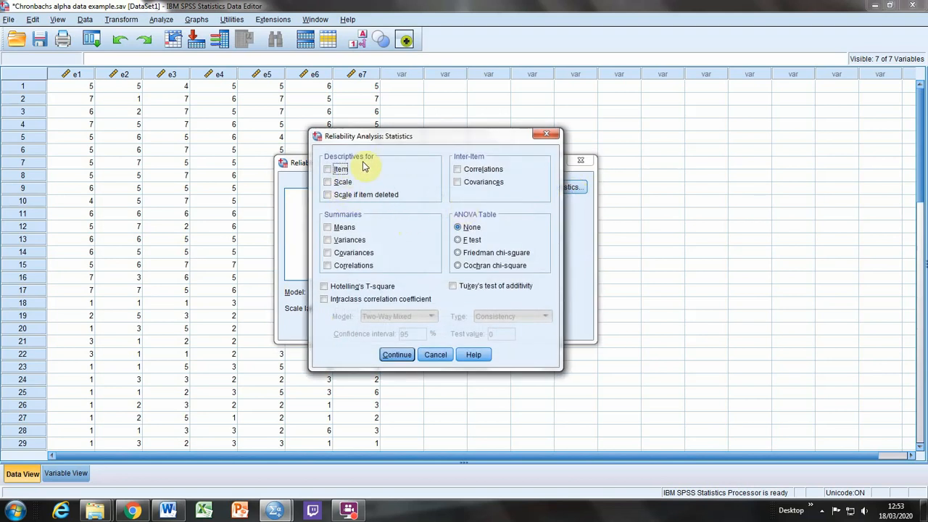
click(328, 170)
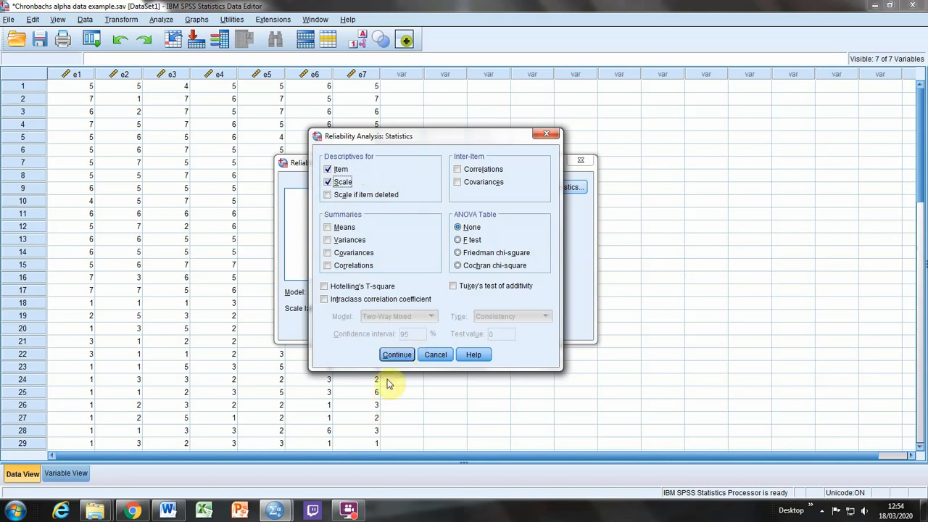
click(396, 354)
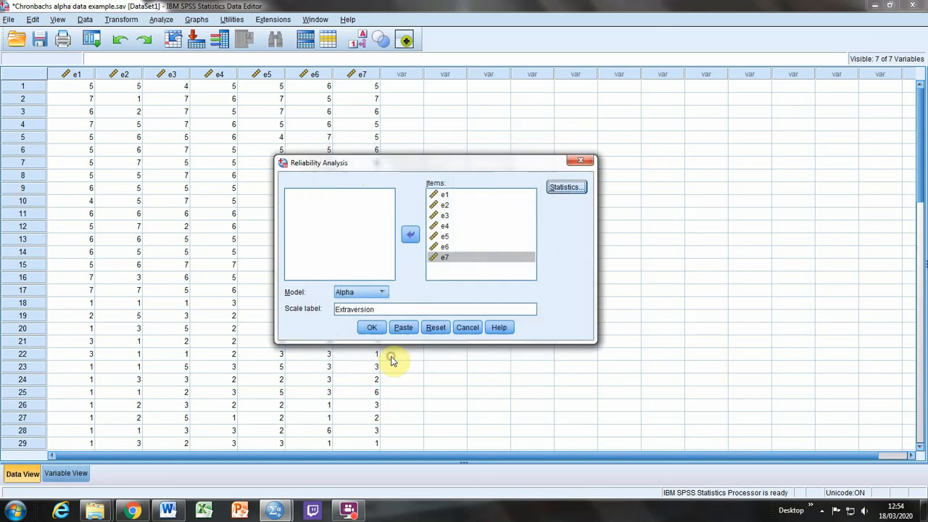
click(371, 329)
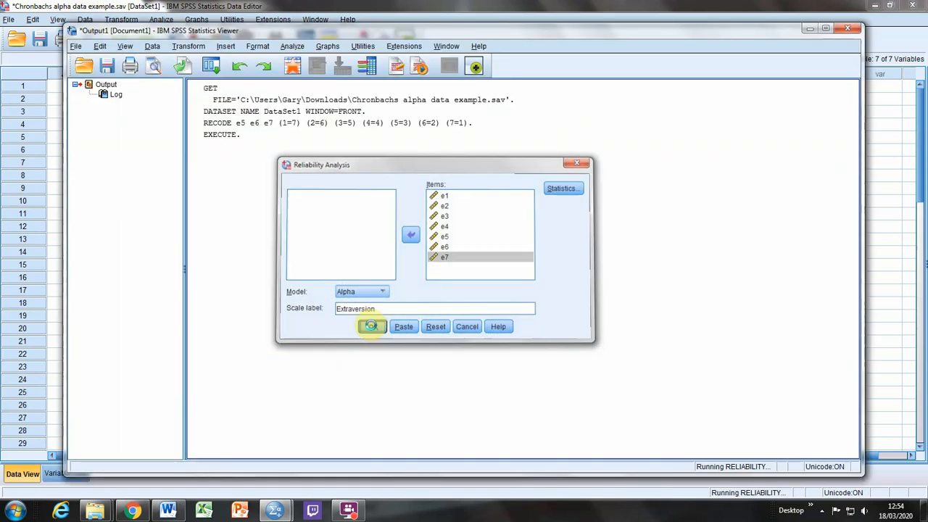
- Maximize the output and examine the case processing summary, Cronbach's alpha, item statistics and scale statistics
click(825, 29)
click(279, 198)
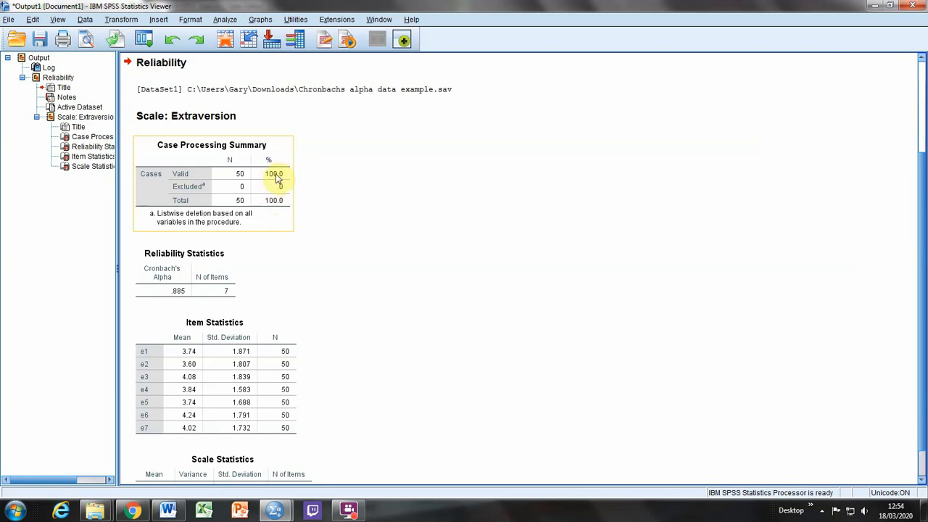
scroll(423, 254, down, 2)
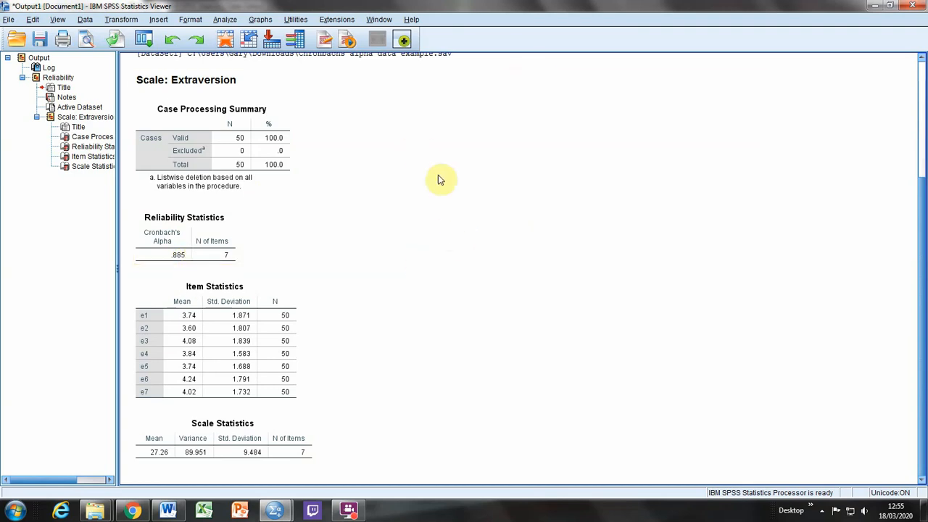
scroll(396, 221, up, 1)
scroll(396, 222, down, 1)
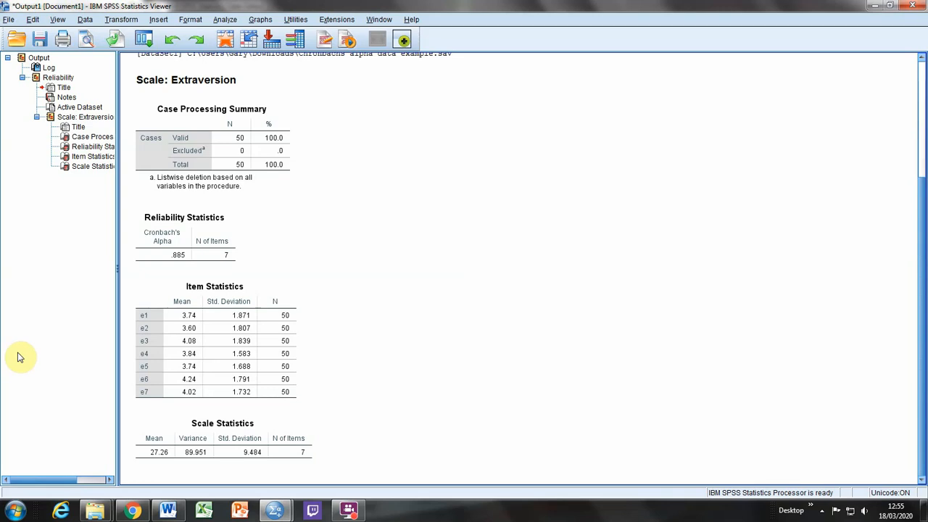
click(178, 261)
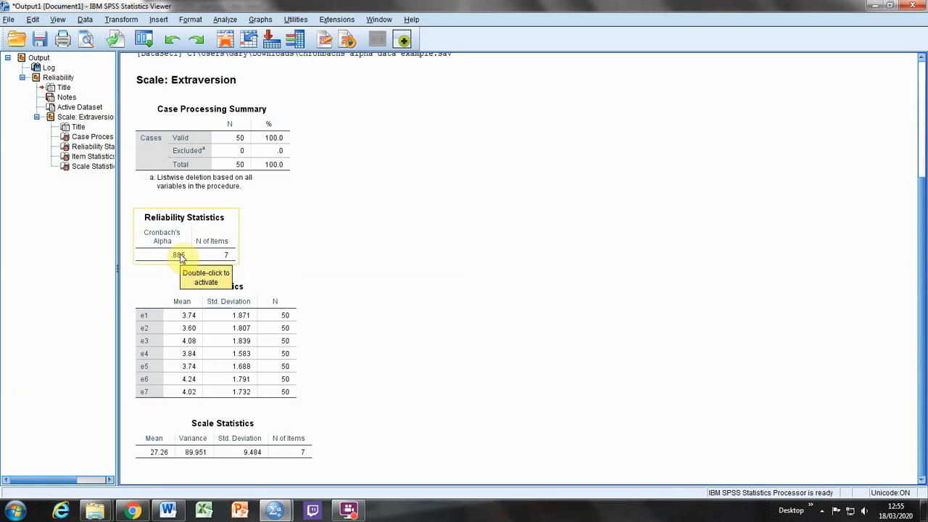
click(288, 211)
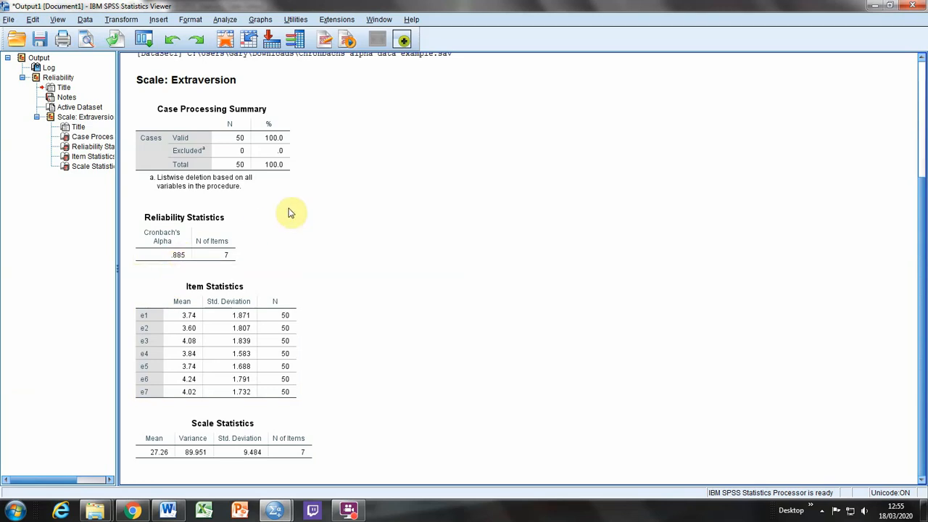
- Return to the data, start Compute Variable and name the target variable Ext_Total
click(874, 9)
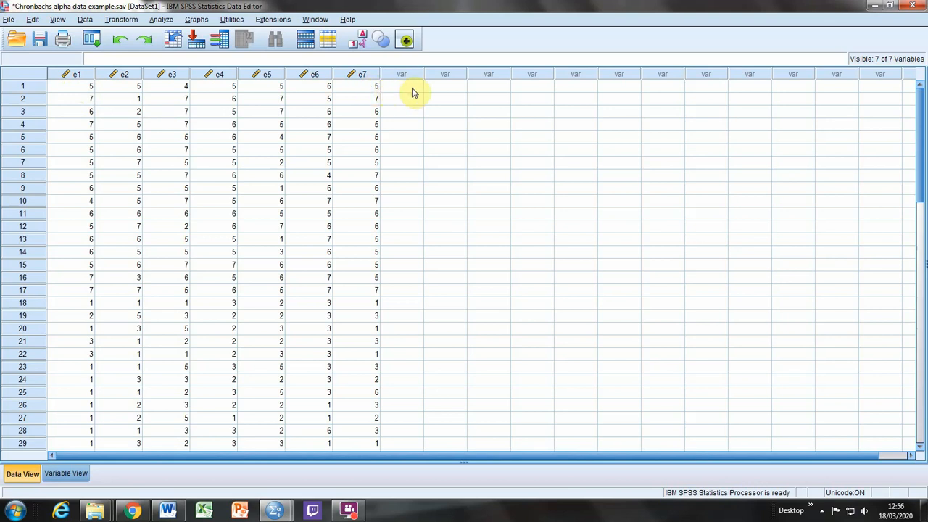
click(85, 22)
mouse_move(121, 23)
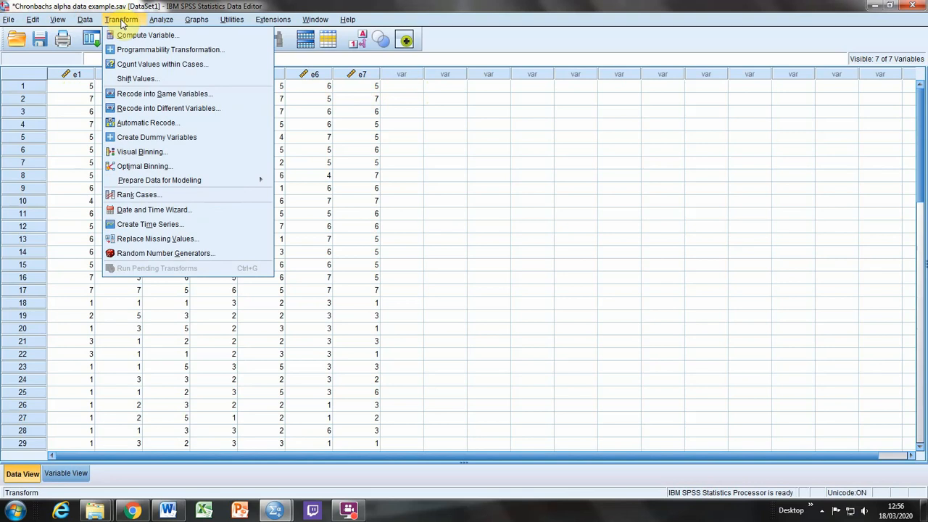
click(129, 35)
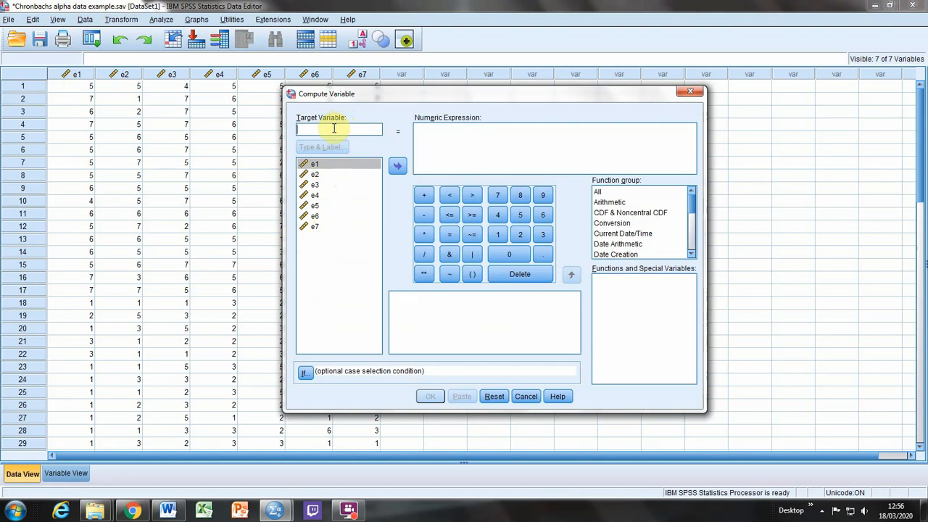
text(Ext)
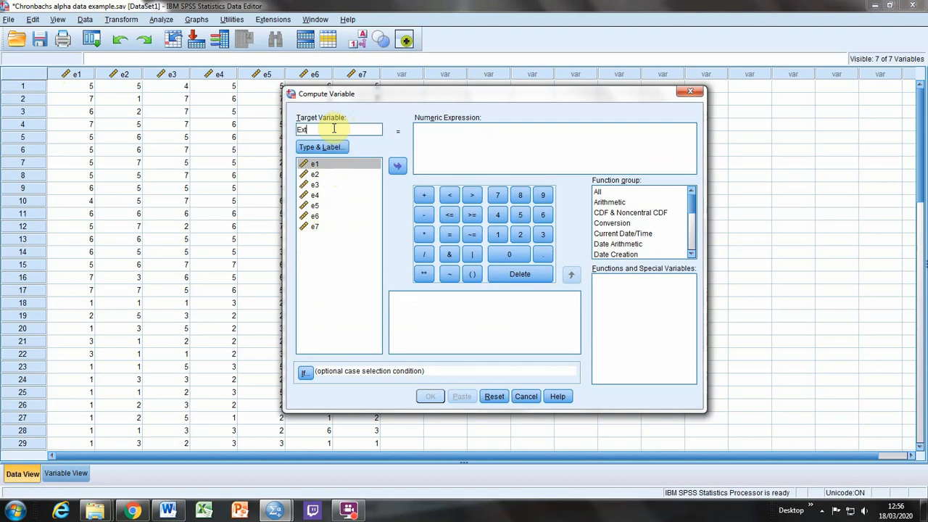
text(_Total)
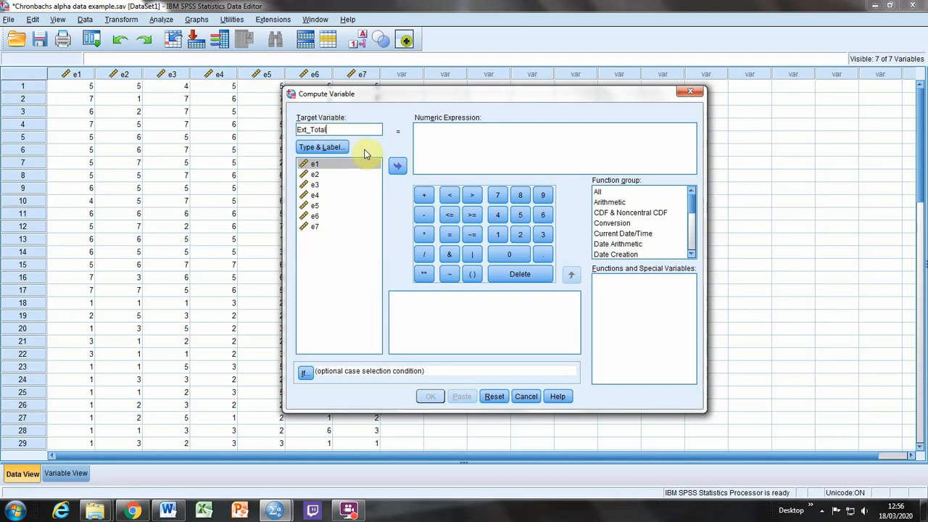
- Build the numeric expression for Ext_Total by summing the items as e1+e2+e3+e4+e5+e6
click(422, 134)
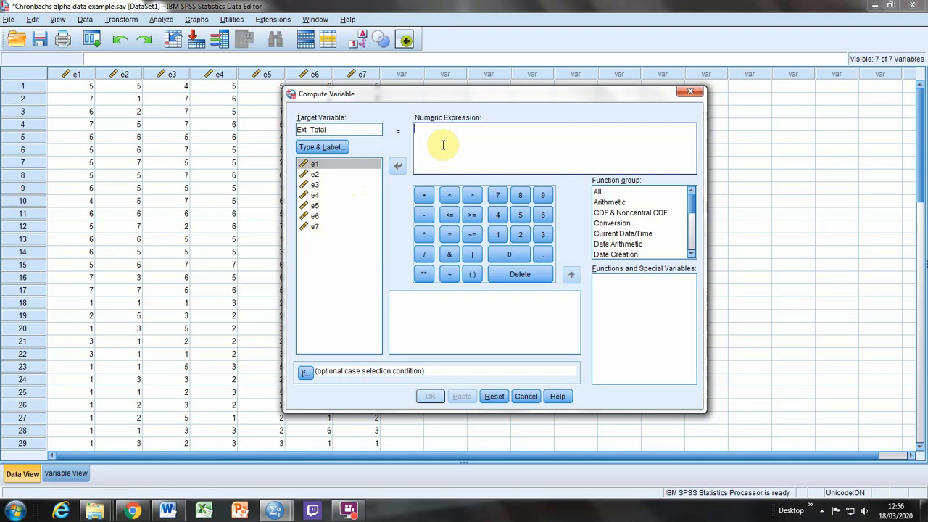
double_click(355, 166)
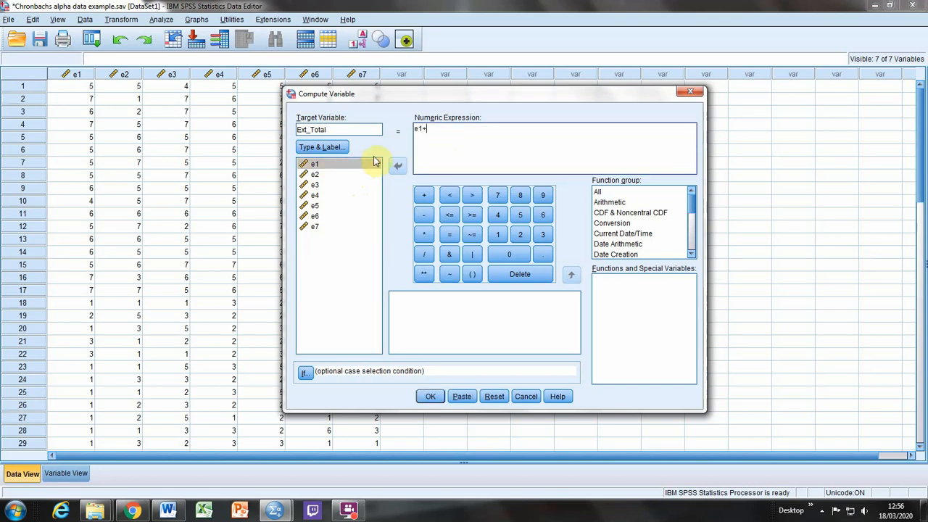
text(+)
double_click(316, 176)
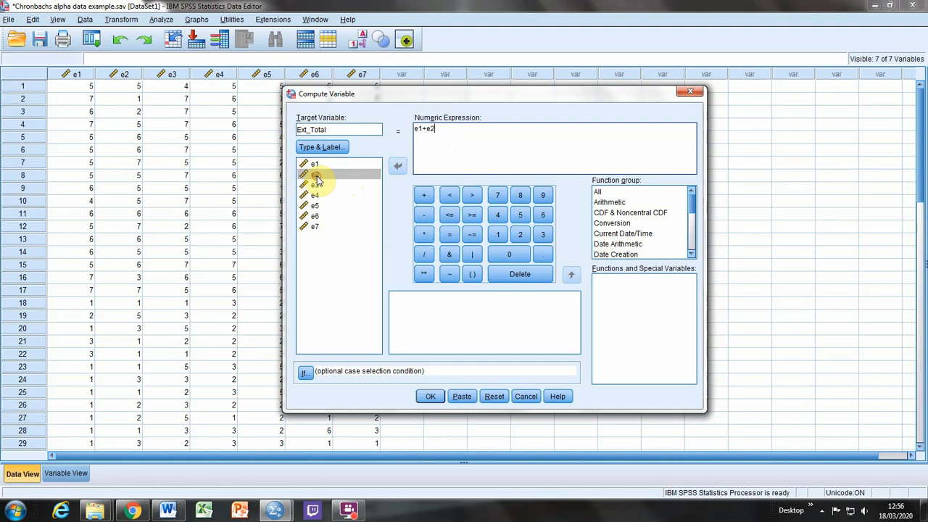
text(+)
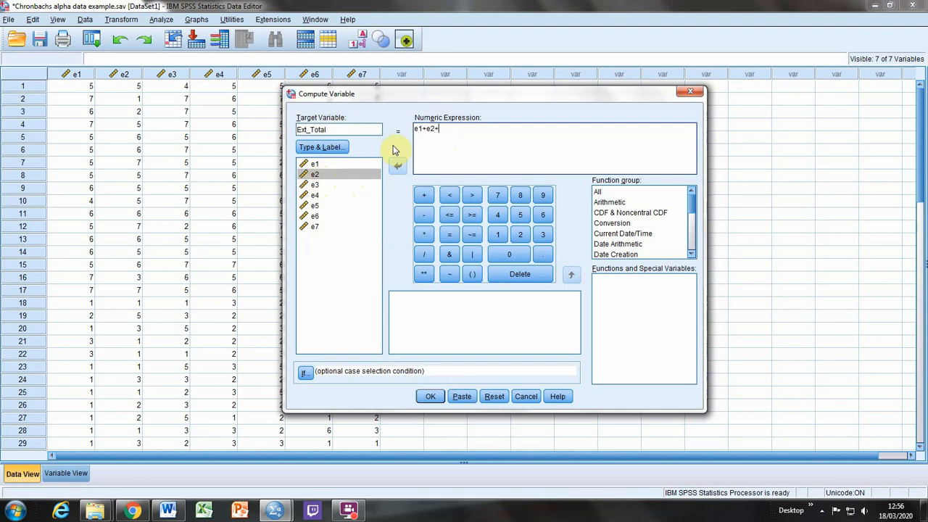
double_click(314, 186)
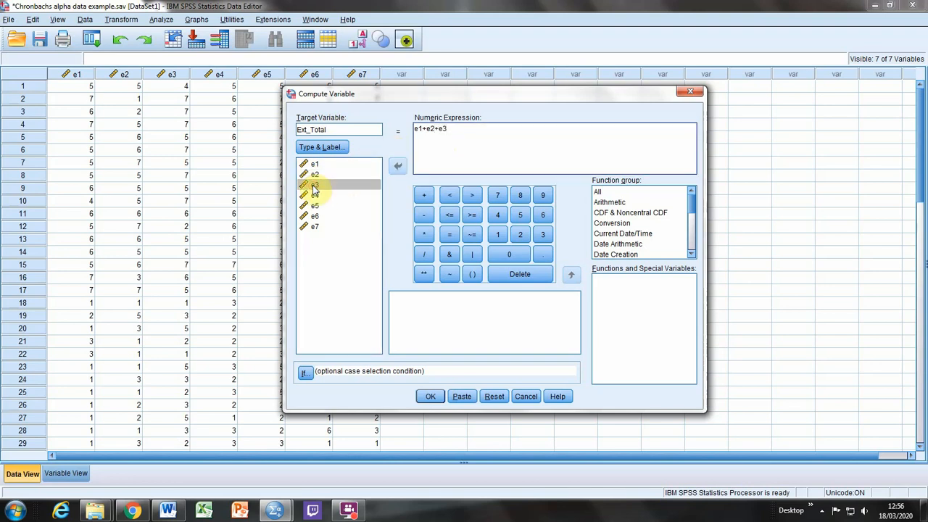
text(+)
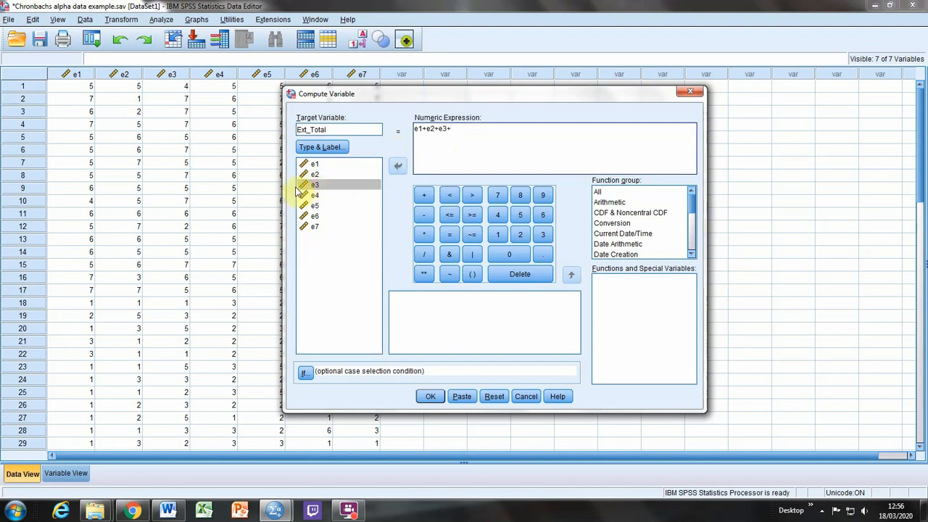
double_click(316, 196)
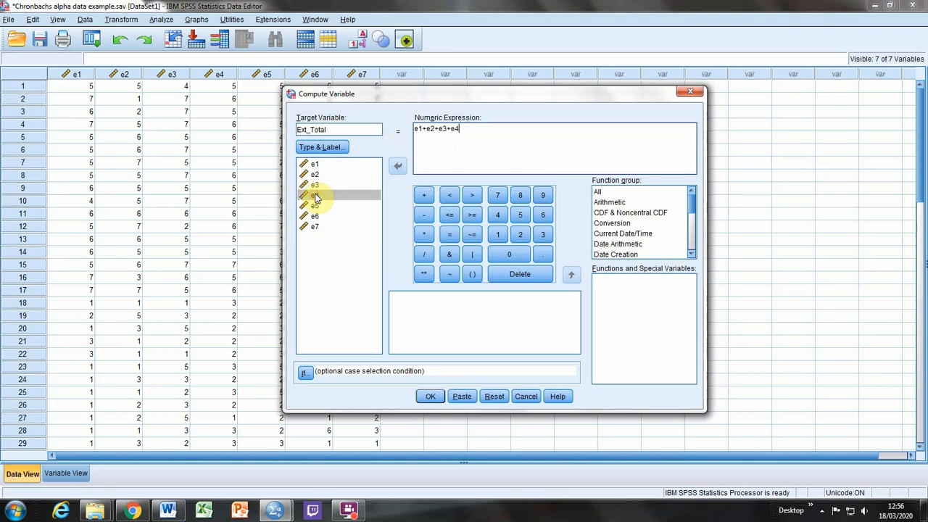
text(+)
double_click(319, 206)
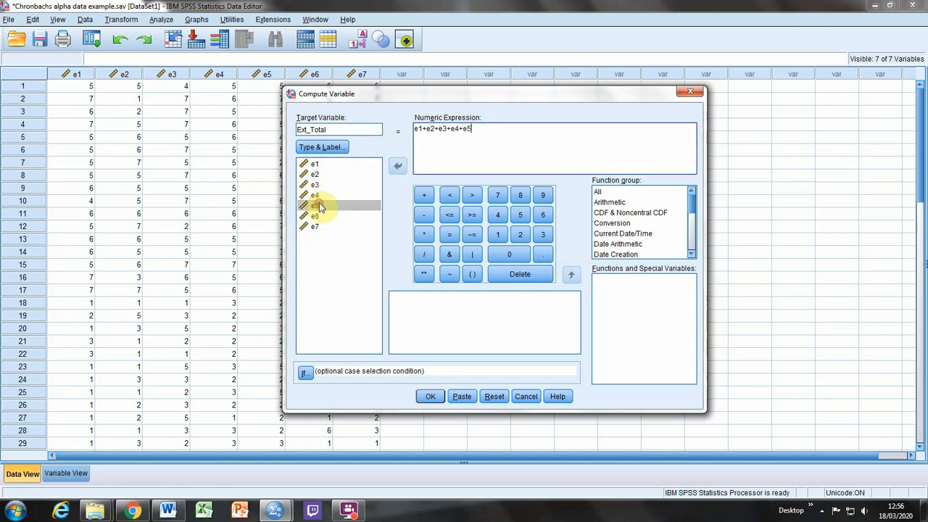
text(+)
double_click(311, 216)
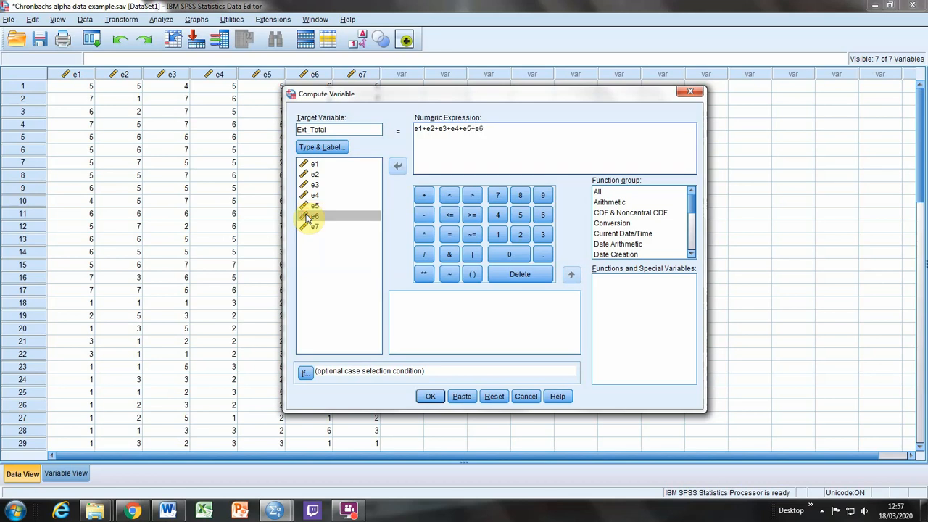
- Complete the numeric expression as e1+e2+e3+e4+e5+e6+e7 and compute the variable
text(_)
key(BackSpace)
key(BackSpace)
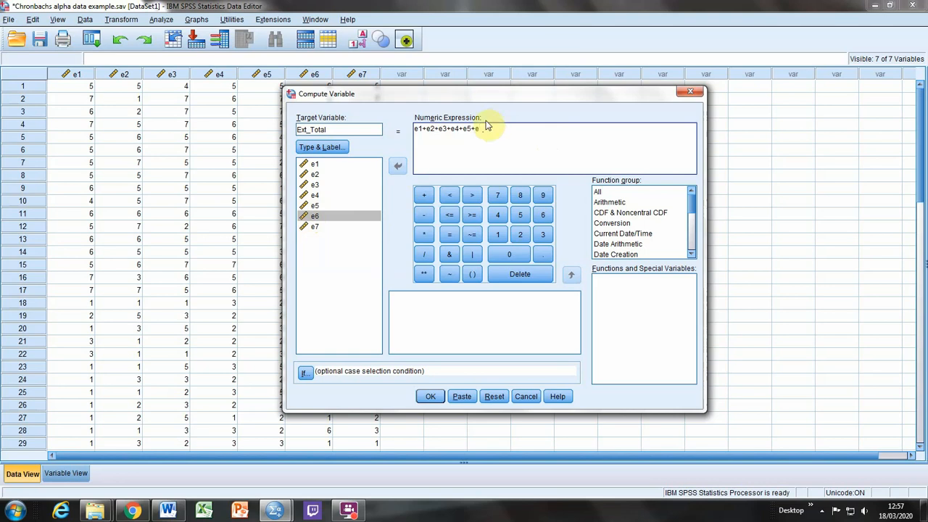
text(6)
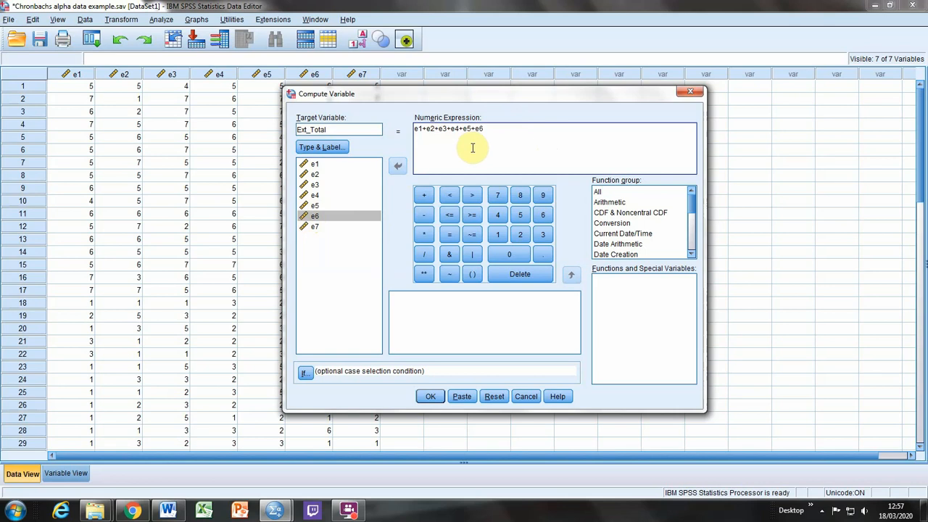
text(+)
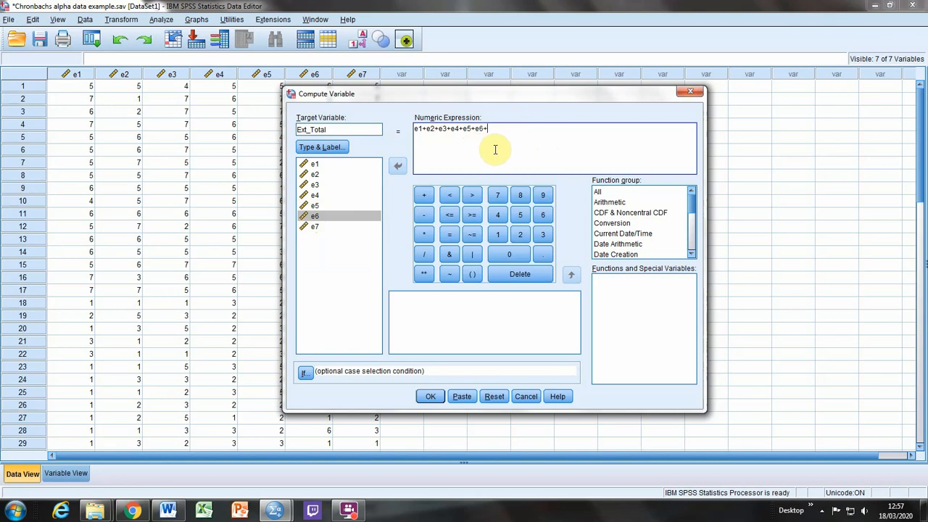
text(e7)
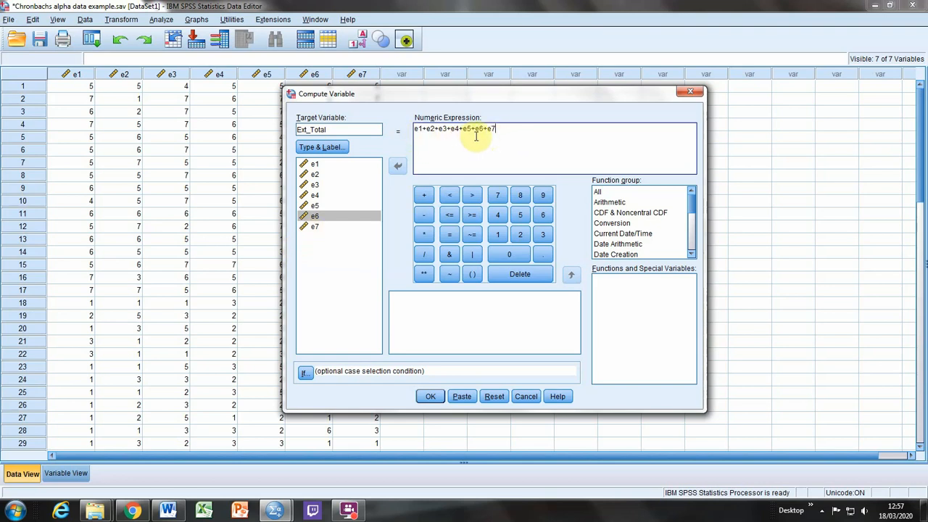
click(428, 397)
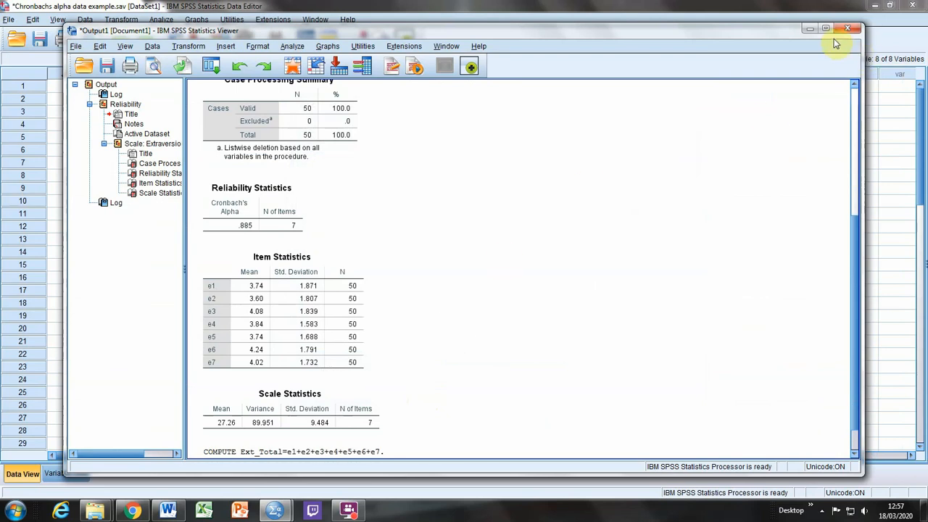
- Minimize the output and examine the Ext_Total variable in its definition row and in the data for every case
click(809, 28)
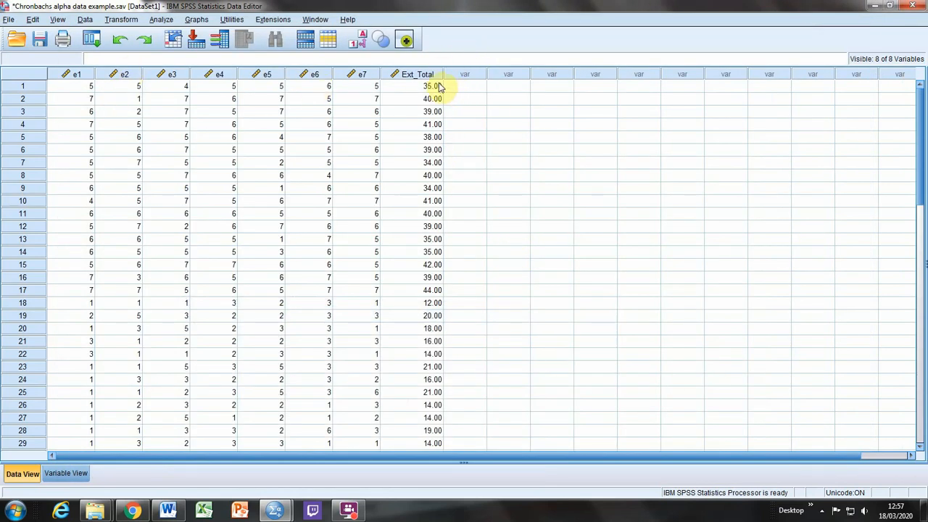
click(67, 474)
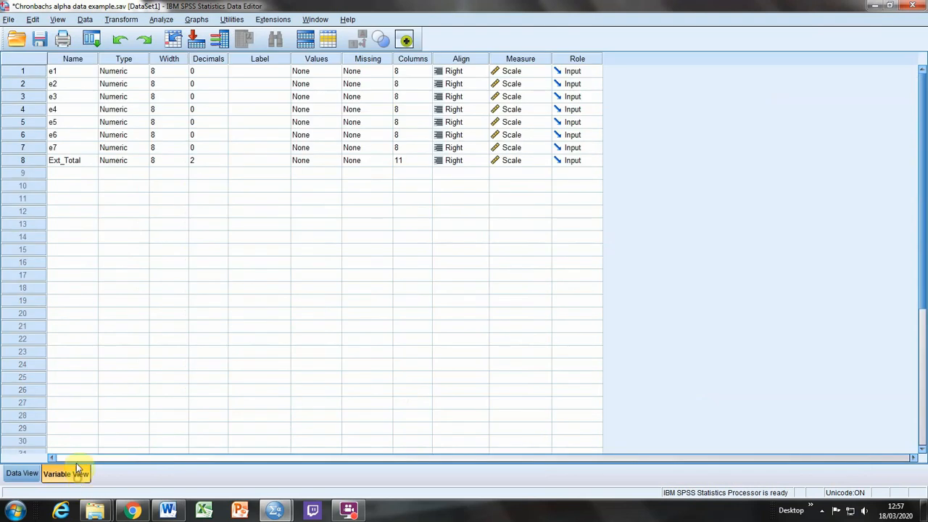
click(22, 474)
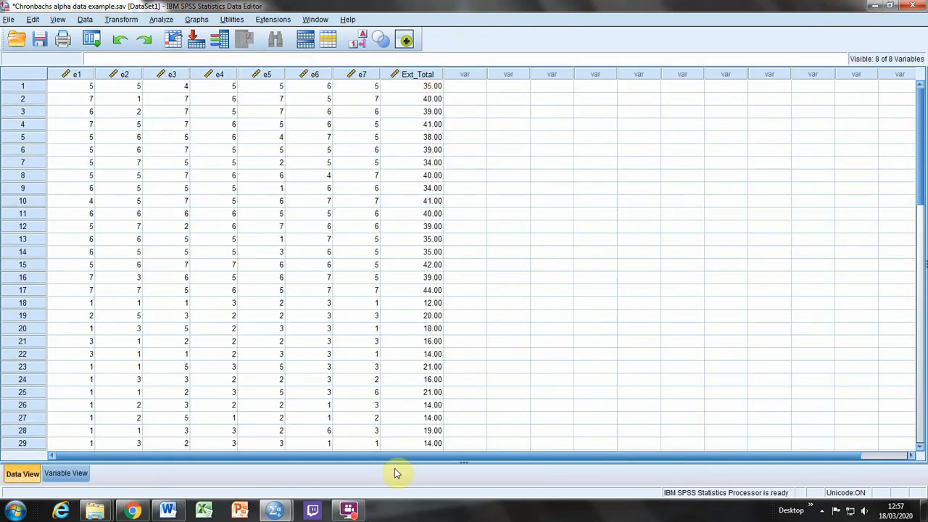
scroll(406, 338, down, 8)
scroll(406, 275, down, 4)
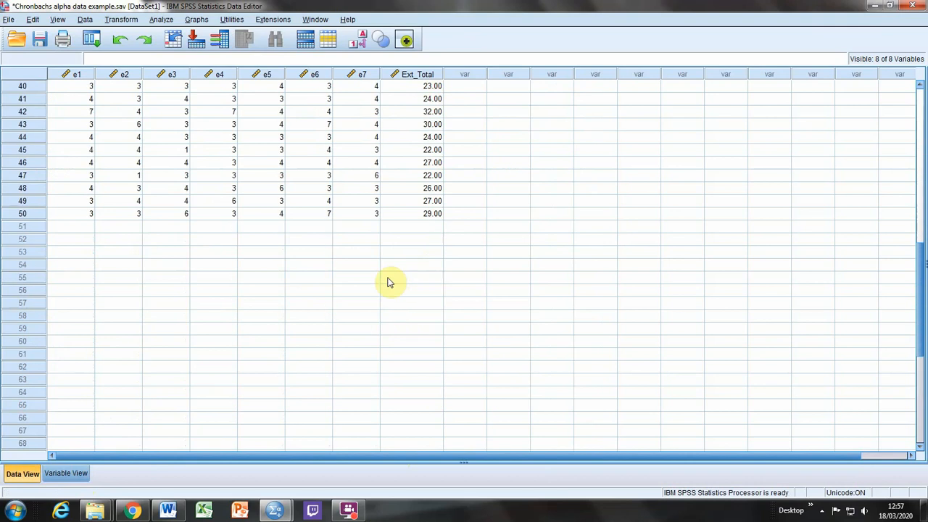
scroll(176, 327, up, 12)
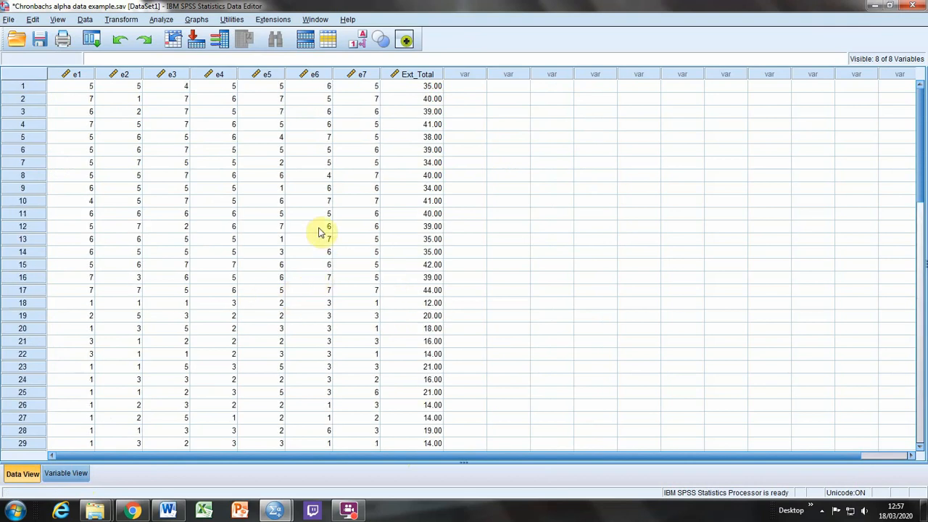